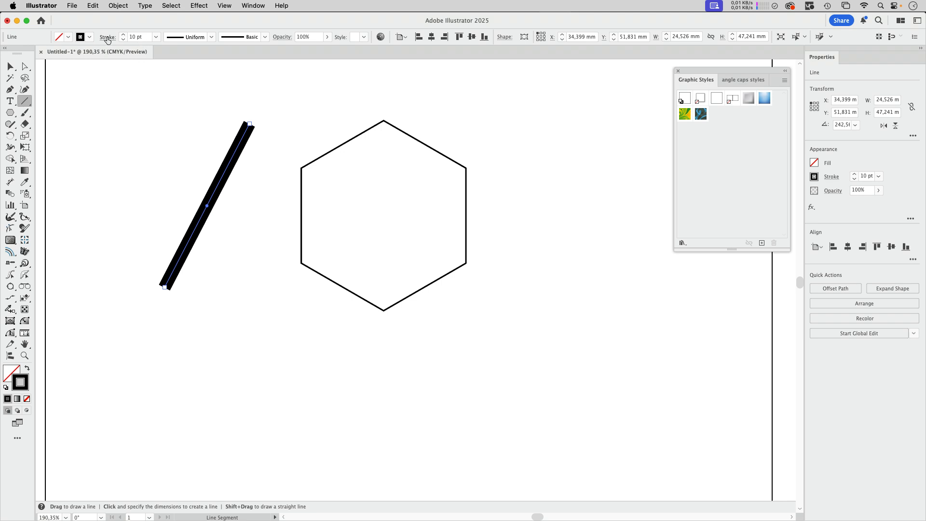
Set the selected line's stroke caps to round.
left_click(107, 37)
left_click(51, 61)
left_click(145, 24)
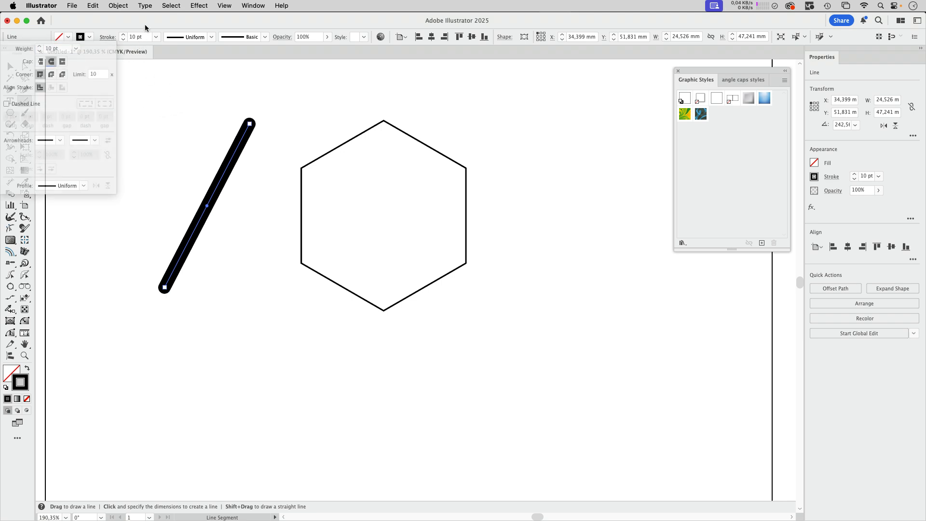
Draw three lines with the Line tool that meet at a common point below the hexagon.
left_click(11, 67)
left_click(116, 104)
scroll(510, 326, "down", 3)
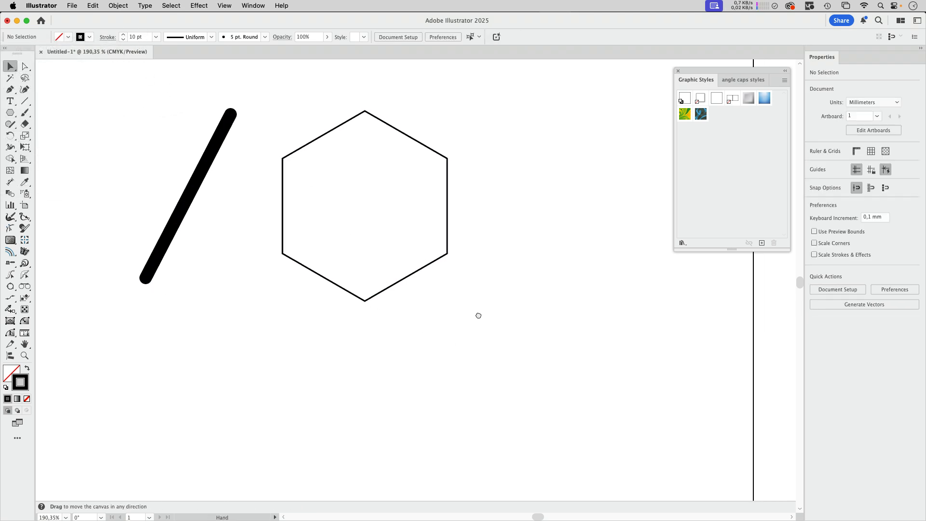
left_click(25, 101)
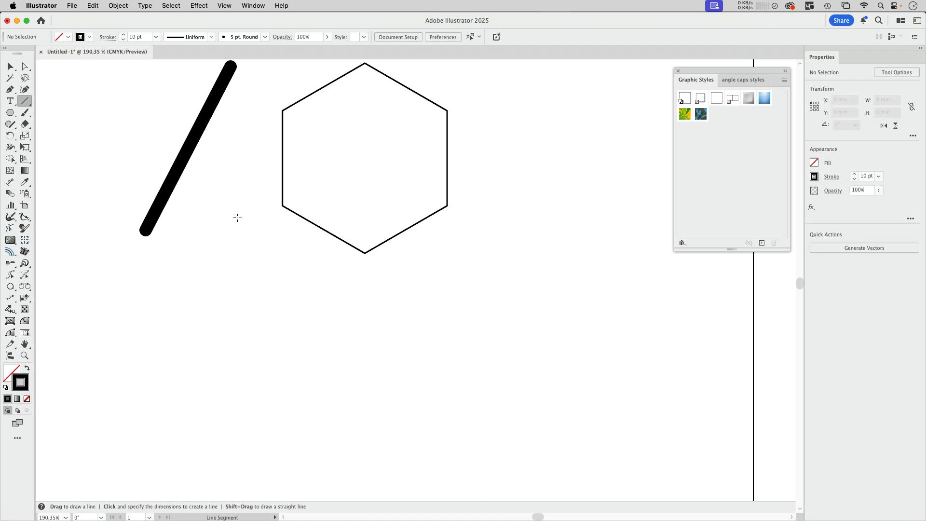
mouse_move(486, 296)
left_mouse_down()
mouse_move(386, 347)
mouse_move(320, 396)
left_mouse_up()
left_click_drag(629, 420, 486, 295)
left_click_drag(462, 446, 514, 337)
Select the three joined lines and set their stroke caps to butt.
left_click(11, 66)
left_click(542, 276)
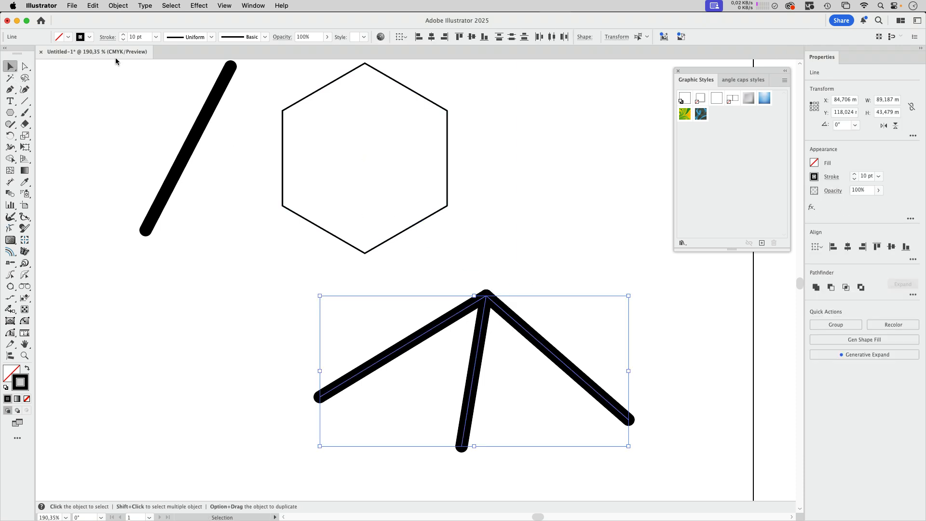
left_click(107, 37)
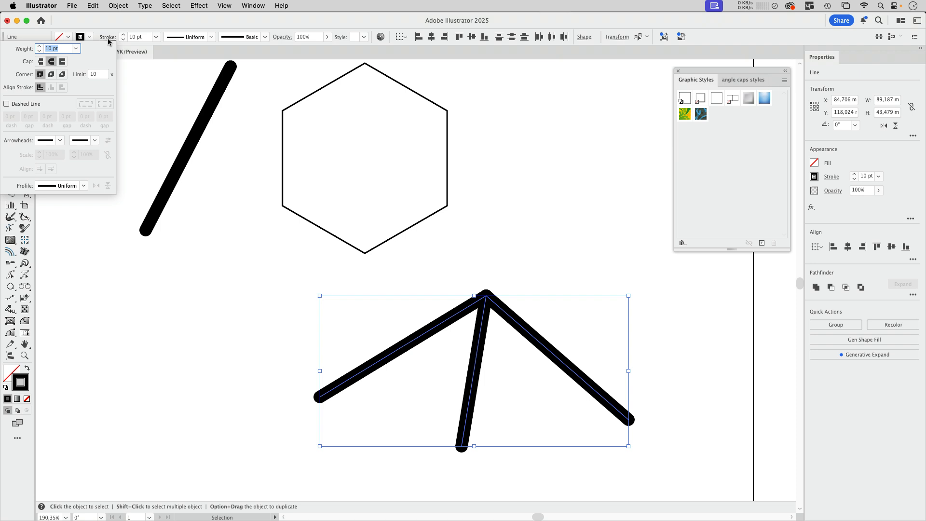
left_click(42, 62)
left_click(502, 286)
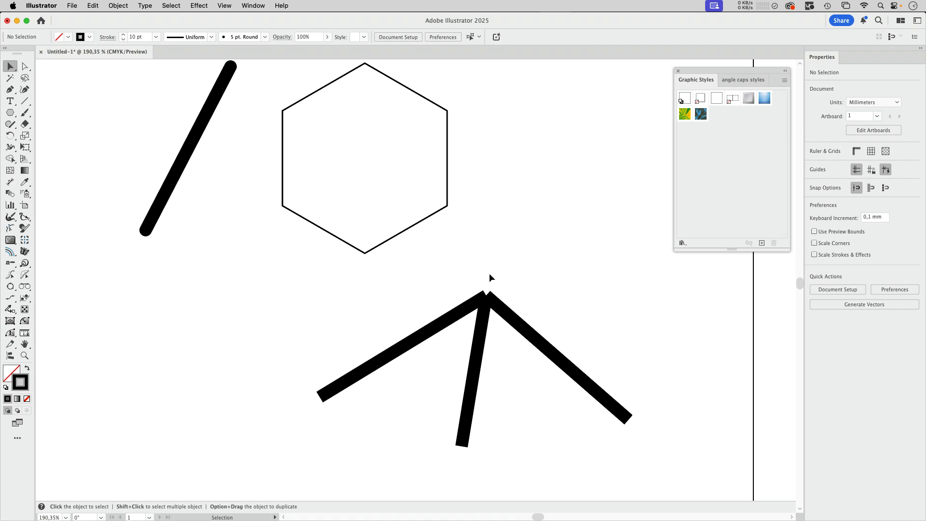
Draw a fourth line reaching into the joint and raise its stroke weight to 30 pt.
key("backslash")
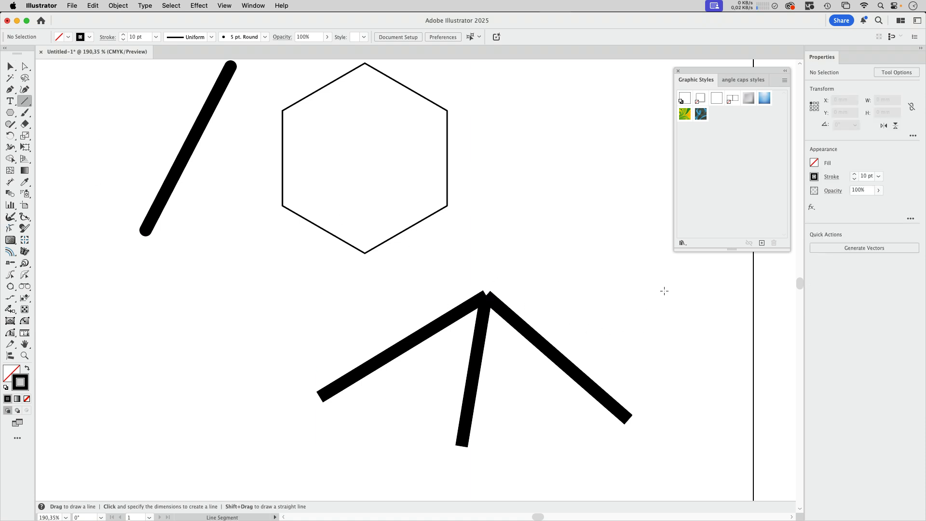
mouse_move(664, 291)
left_mouse_down()
mouse_move(550, 345)
mouse_move(521, 325)
left_mouse_up()
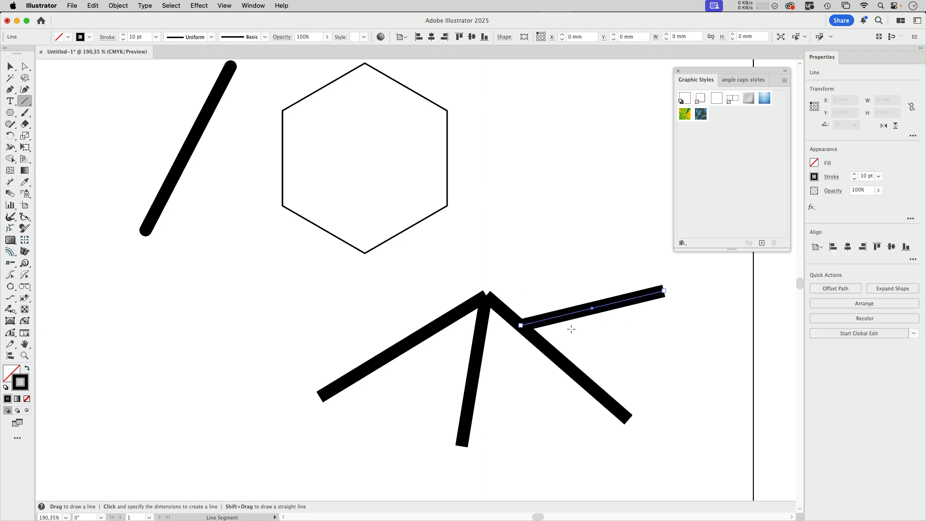
left_click(123, 34)
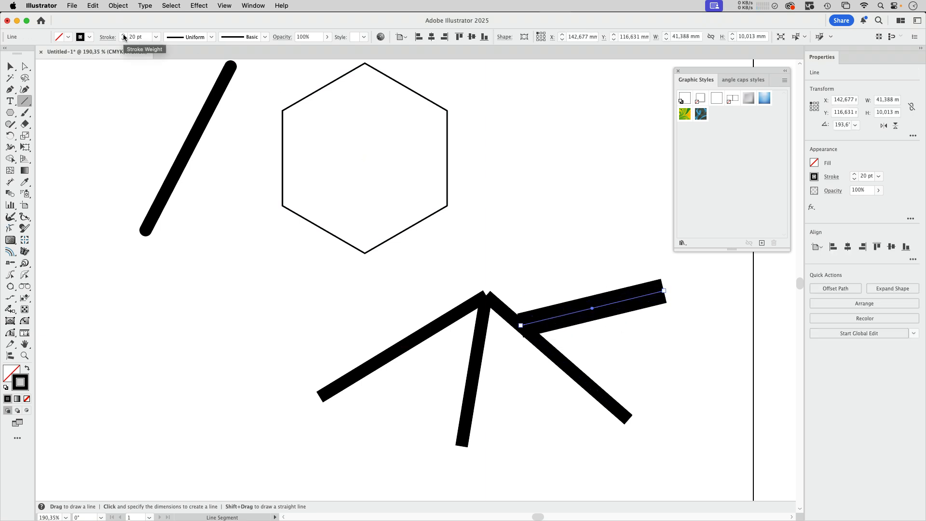
left_click(123, 33)
left_click(12, 66)
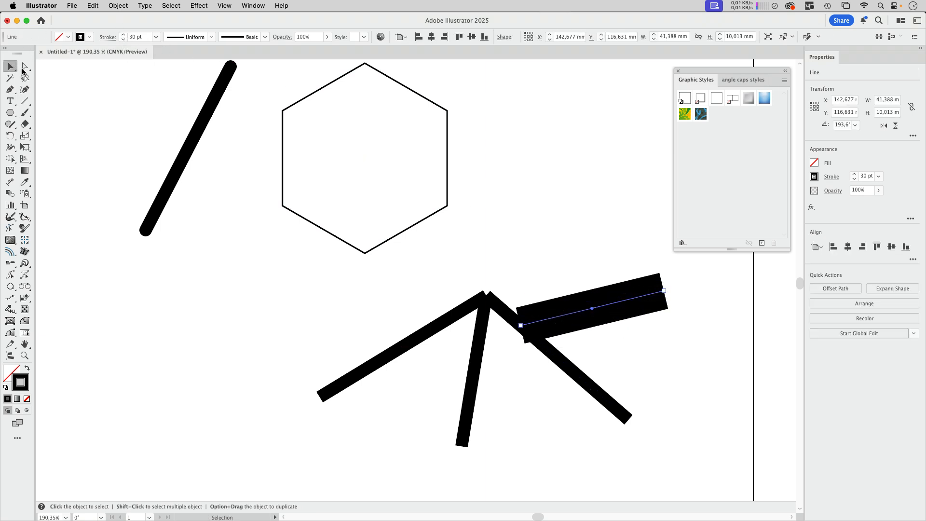
Select all four lines together with a marquee.
left_click(615, 264)
scroll(601, 268, "right", 3)
left_click_drag(604, 264, 377, 386)
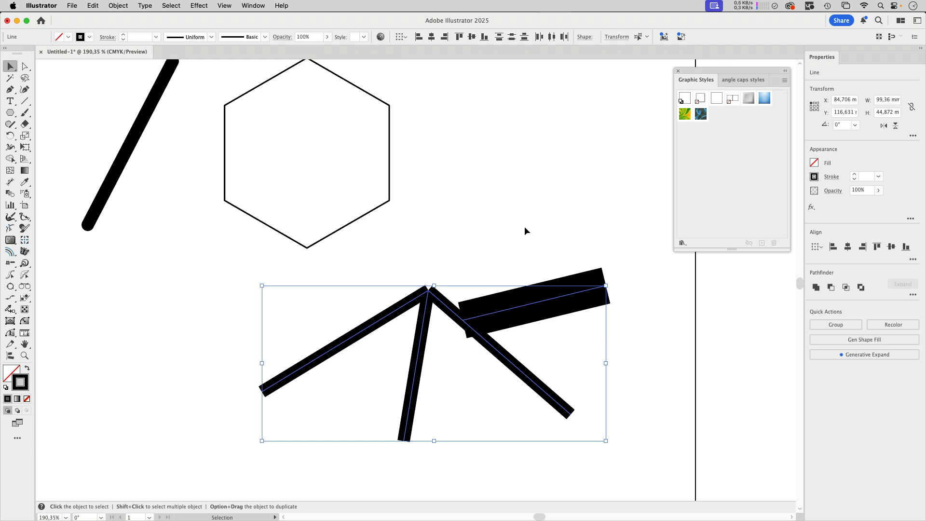
Draw a freehand S-shaped curve with the Pencil tool connecting the upper hexagon to the lower one.
left_click(465, 233)
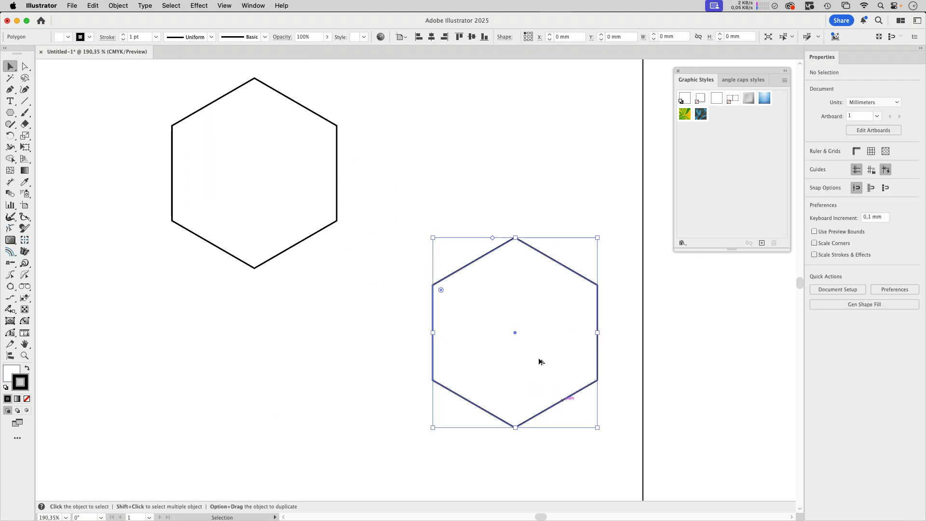
left_click(385, 164)
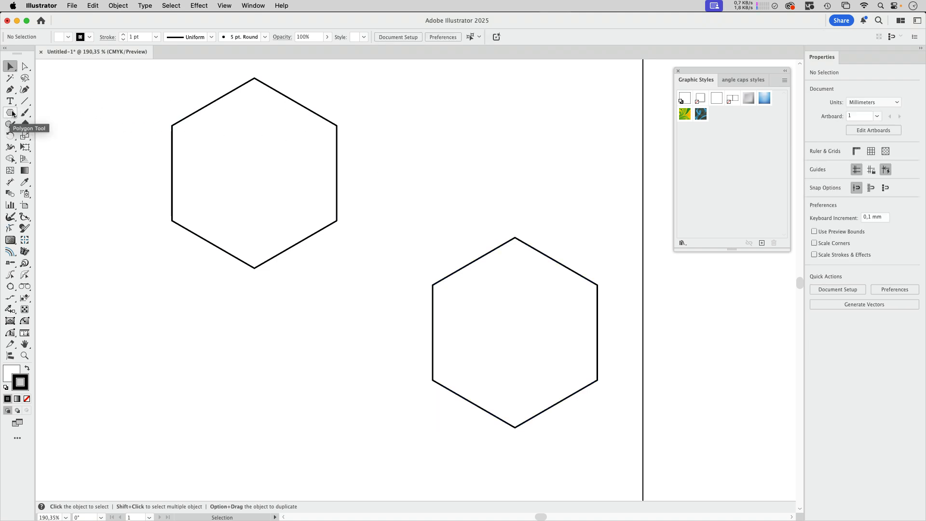
left_click(12, 127)
left_click(12, 128)
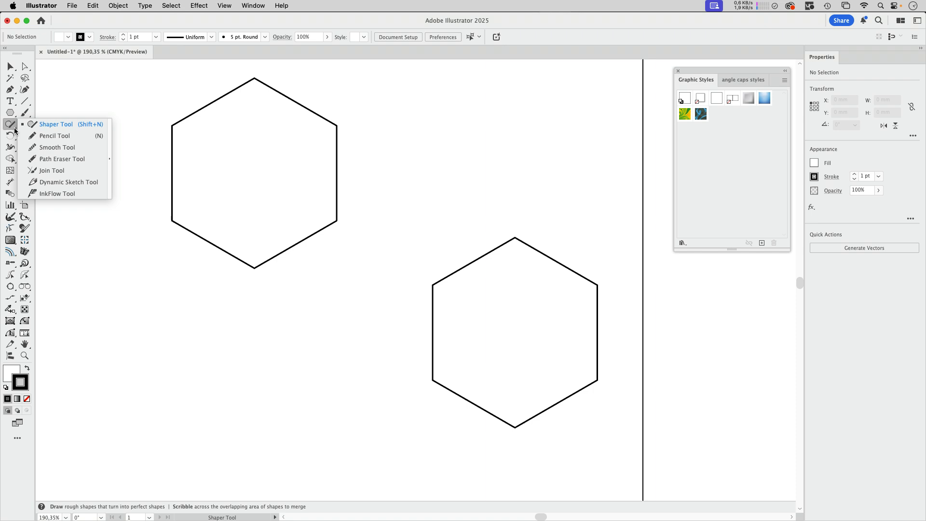
left_click(42, 136)
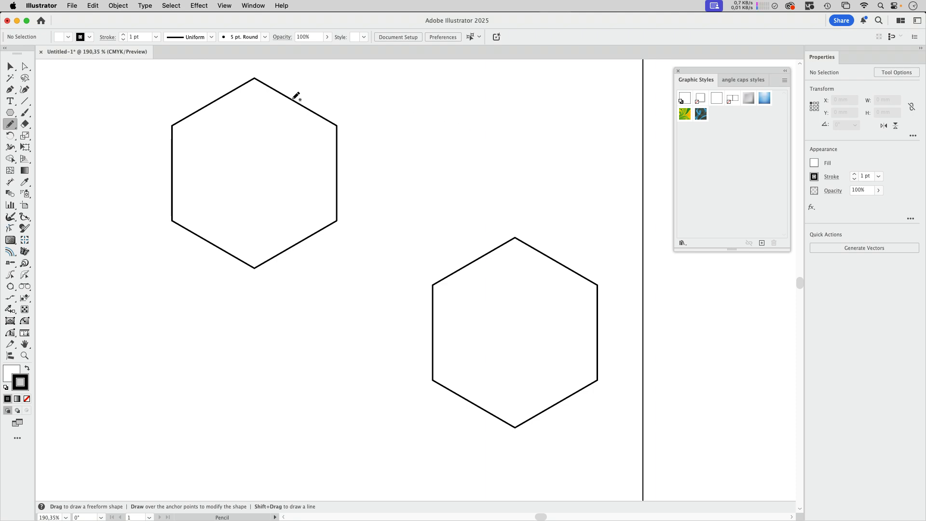
mouse_move(295, 96)
left_mouse_down()
mouse_move(365, 103)
mouse_move(403, 135)
mouse_move(396, 185)
mouse_move(335, 318)
mouse_move(376, 350)
mouse_move(433, 357)
left_mouse_up()
left_click(10, 66)
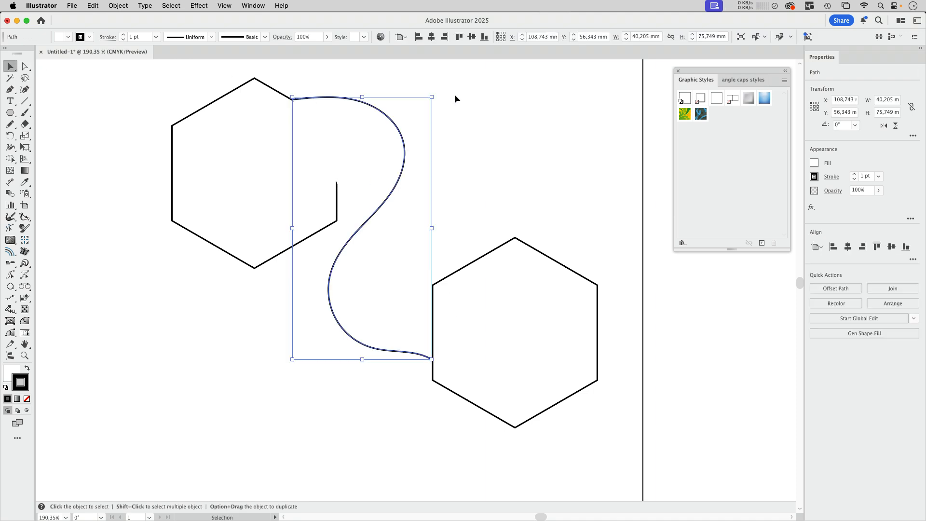
Remove the curve's fill and set its stroke weight to 11 pt.
key("/")
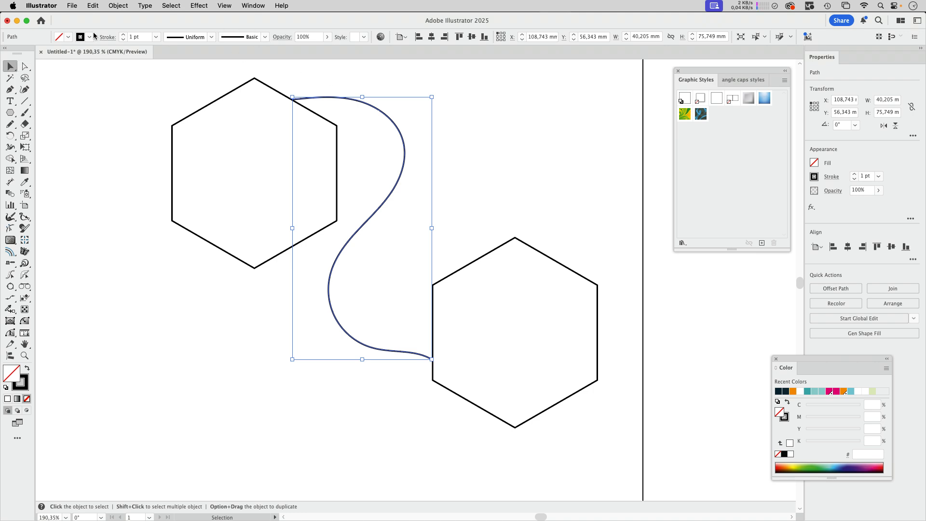
left_click(124, 34)
left_click(123, 34)
left_click(123, 35)
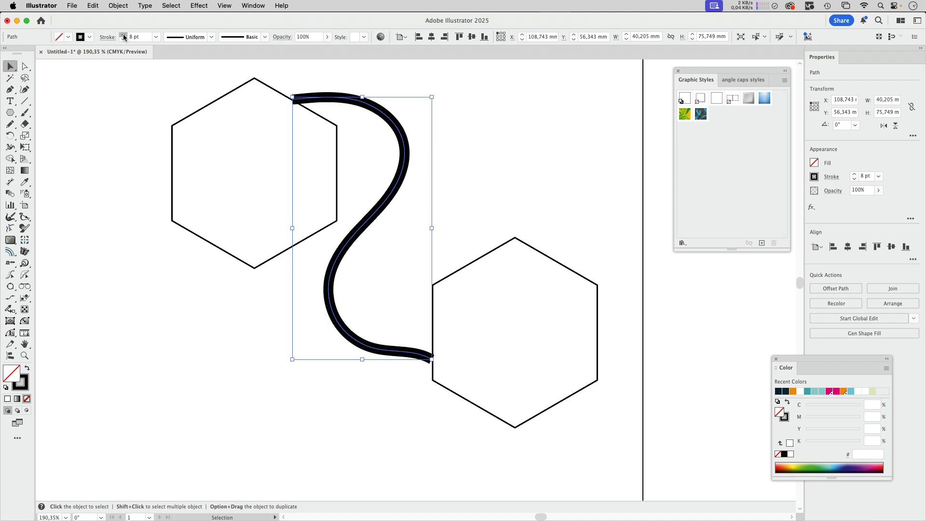
left_click(123, 34)
Apply the AG Utilities Angle Cap effect to the curve and set the start angle to 55°.
left_click(199, 5)
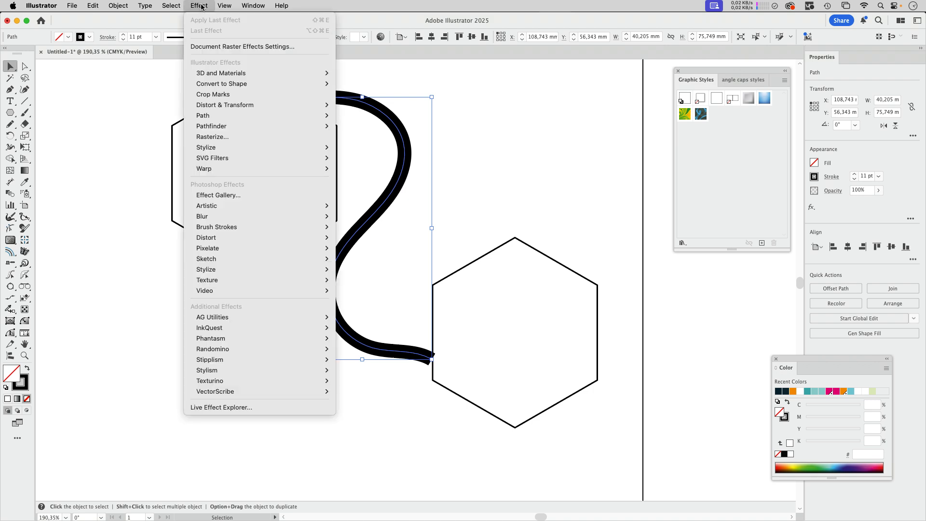
mouse_move(216, 318)
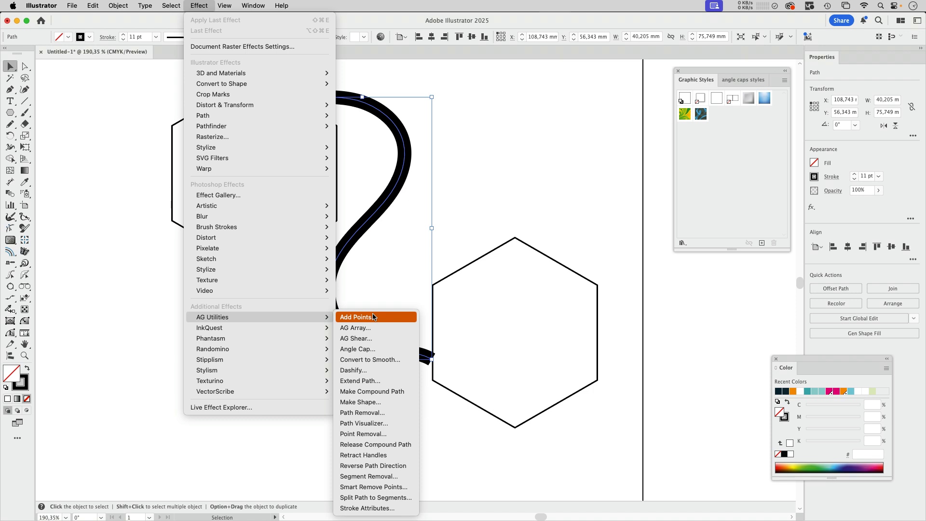
left_click(372, 350)
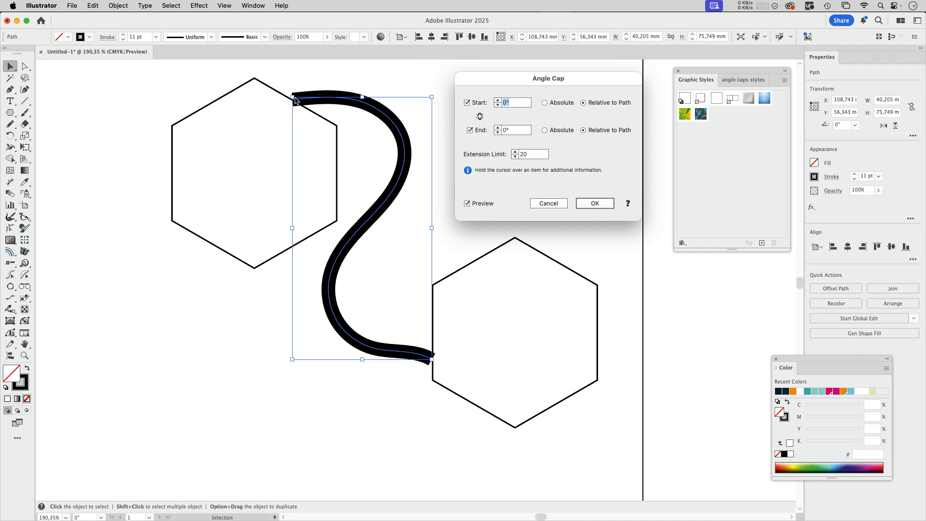
left_click(498, 99)
left_click(498, 99)
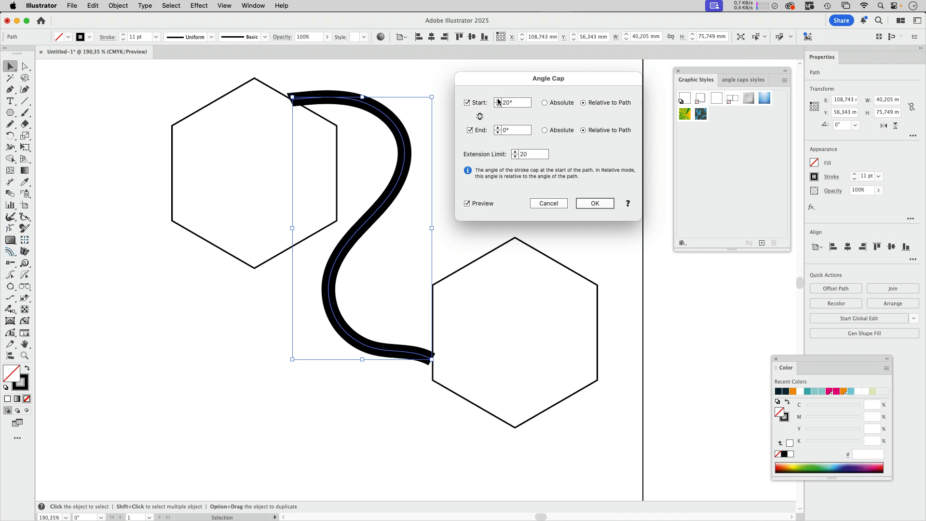
left_click(498, 100)
left_click(498, 99)
left_click(498, 105)
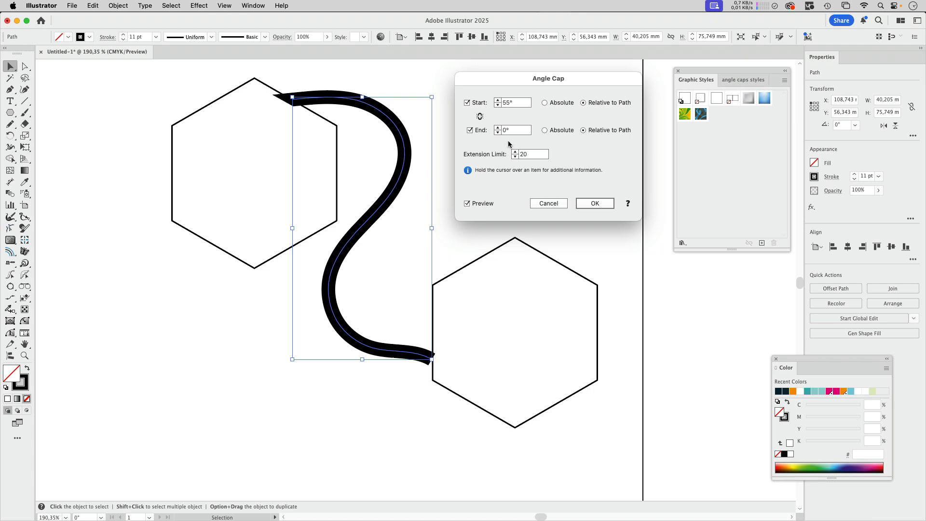
Set the Angle Cap end angle to 31° and confirm the effect.
left_click(498, 128)
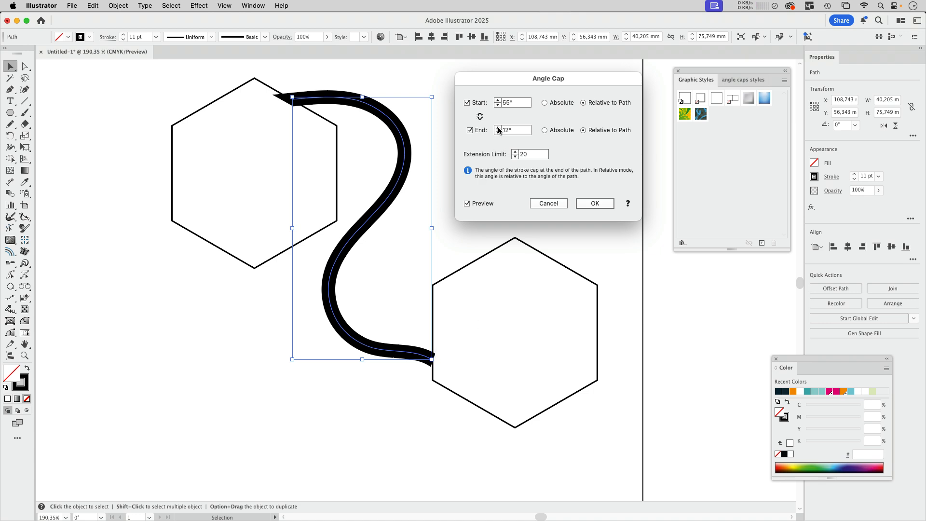
left_click(498, 128)
left_click(498, 128)
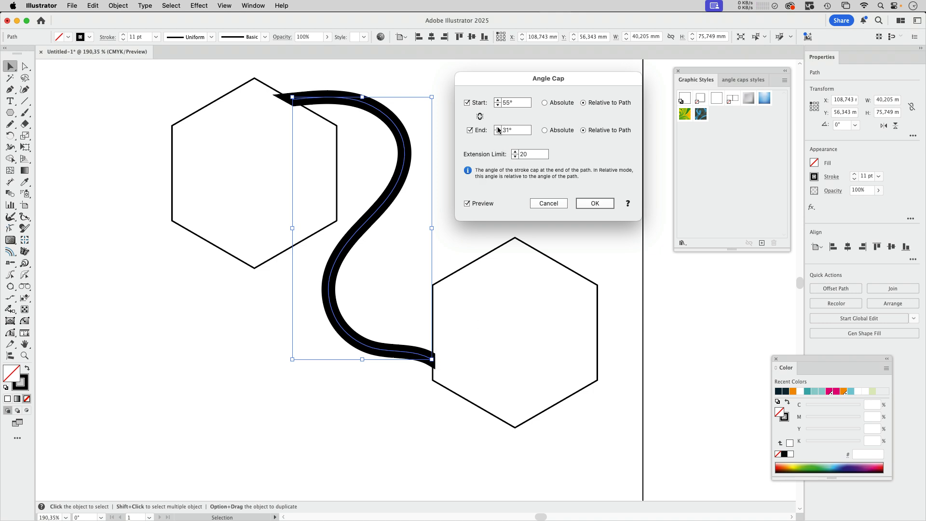
left_click(602, 204)
Inspect the curve's start anchor with the Direct Selection tool.
left_click(24, 67)
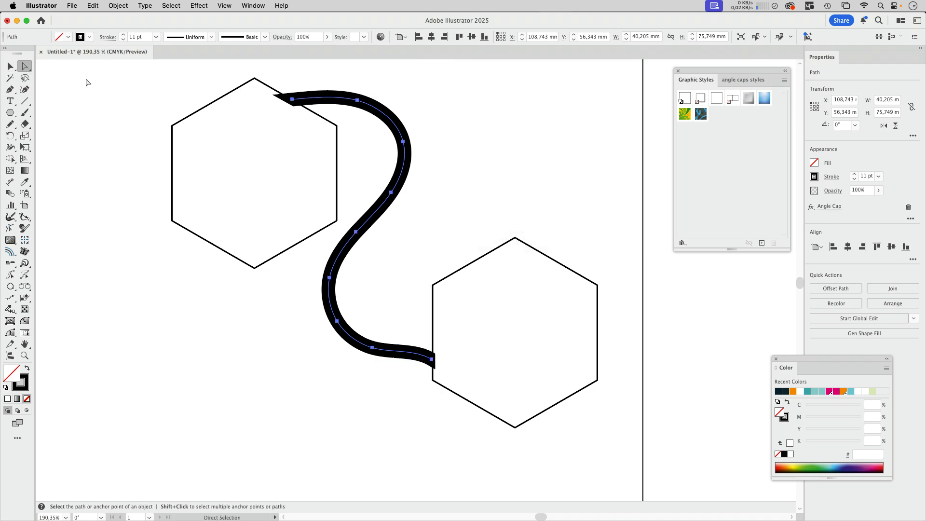
left_click(86, 79)
left_click(299, 97)
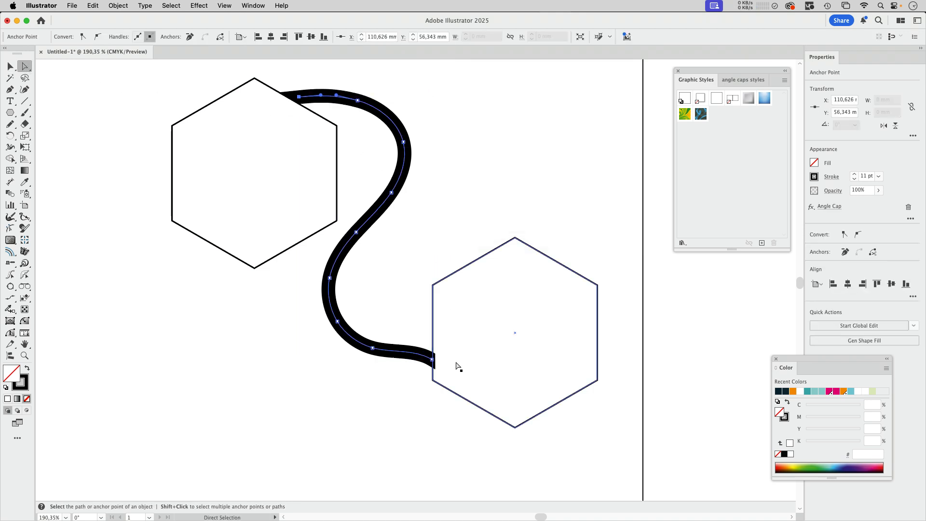
left_click(458, 214)
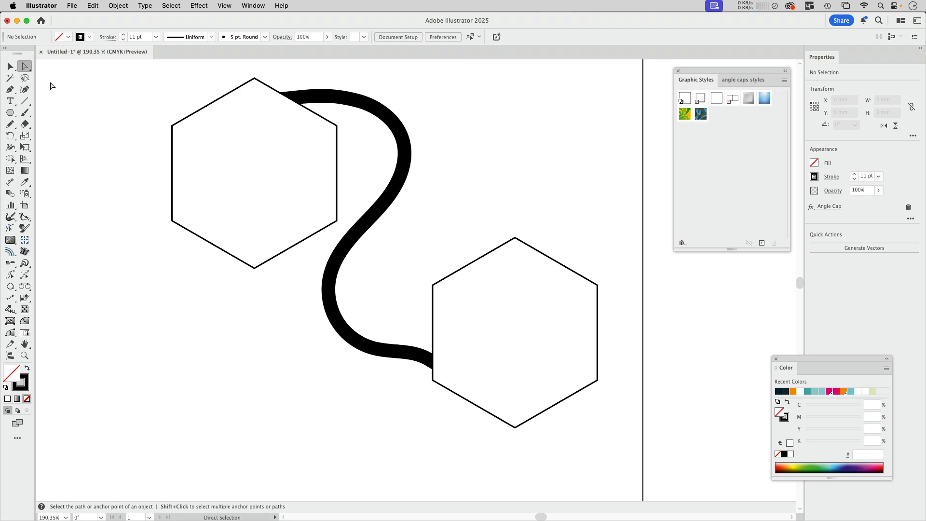
Try moving the curve about 28 mm to the right.
left_click(10, 68)
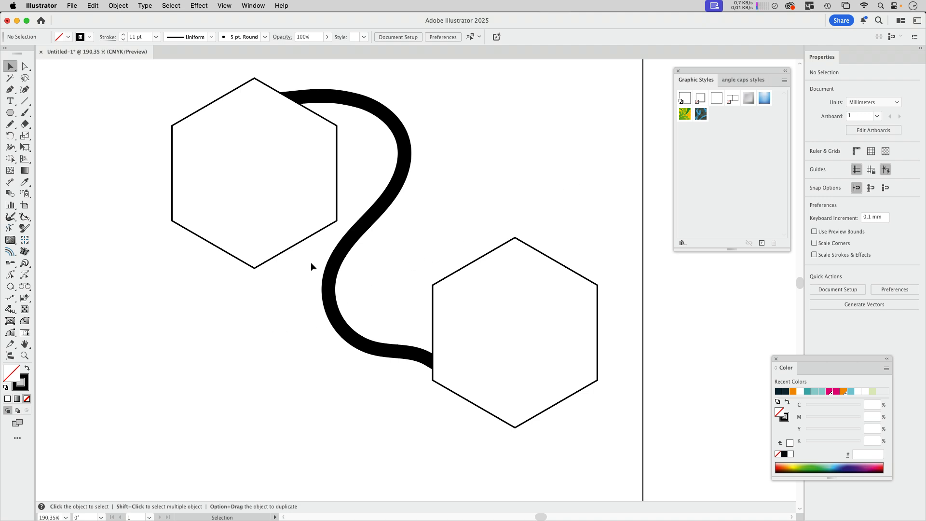
left_click(408, 142)
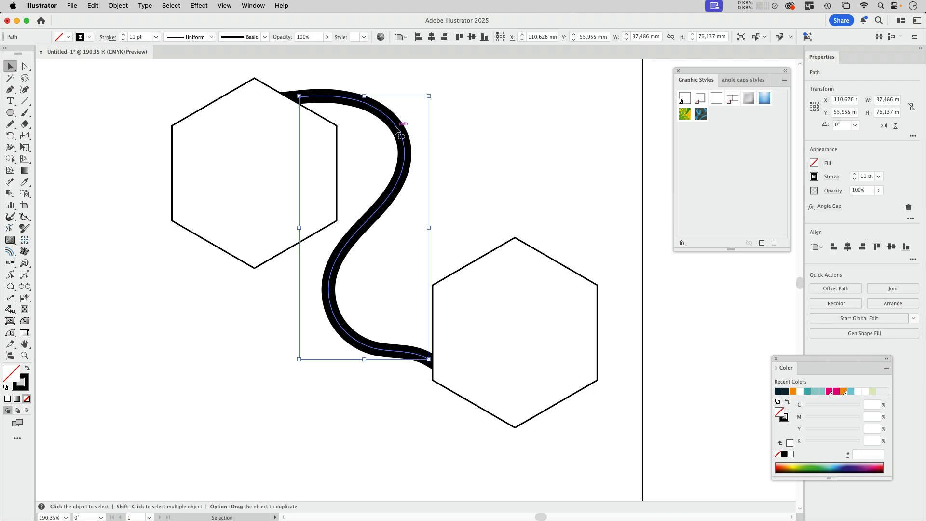
left_click_drag(396, 127, 755, 146)
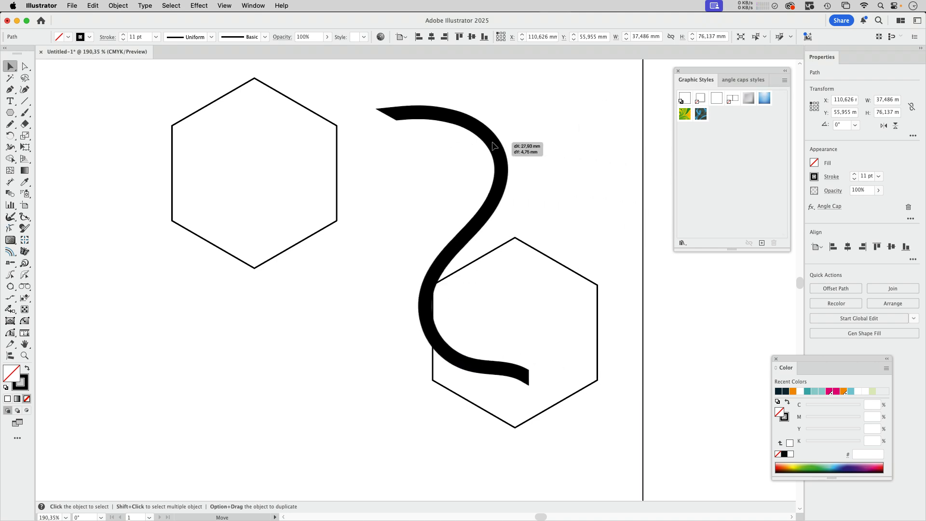
left_click(493, 142)
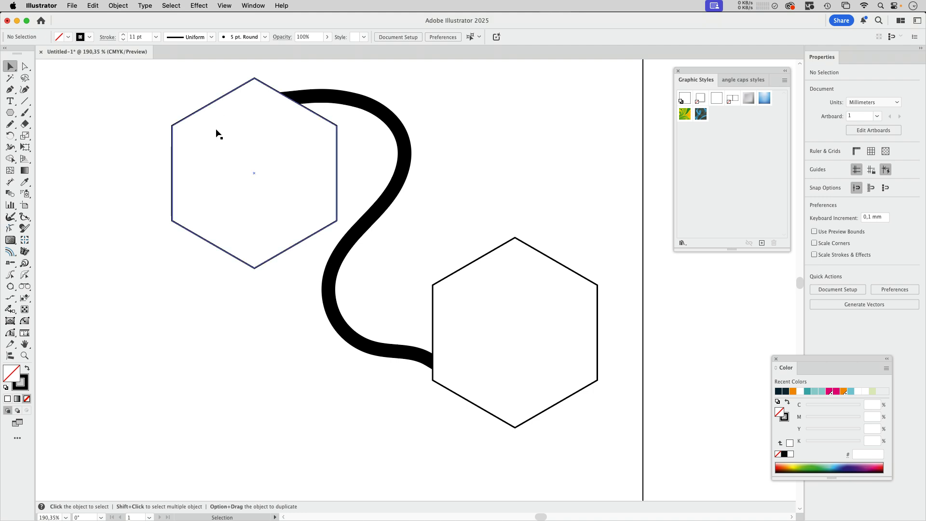
Draw a straight diagonal line at the lower left of the artboard.
key("\\")
left_click_drag(126, 276, 287, 407)
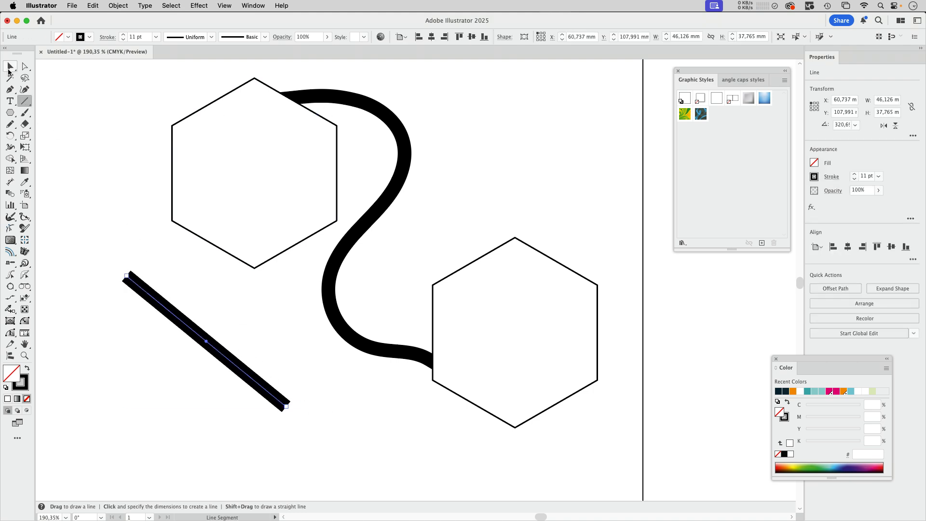
left_click(10, 68)
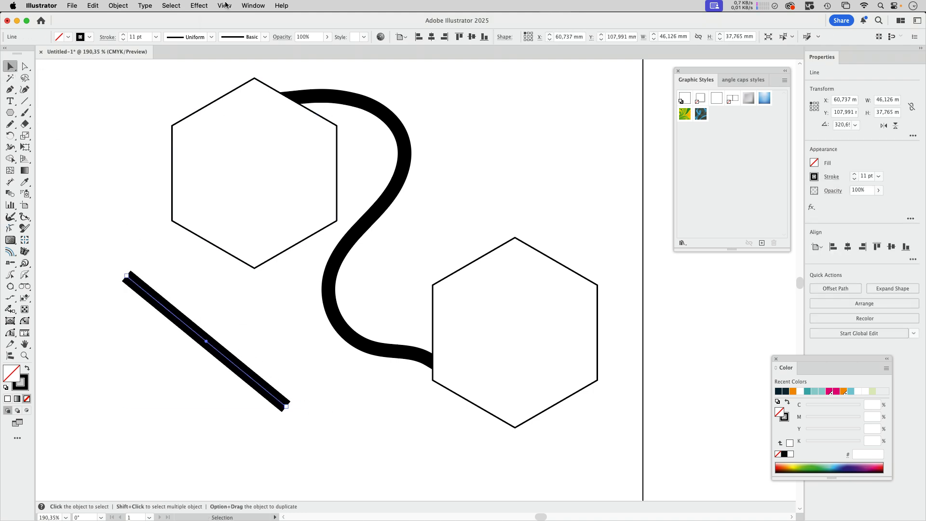
Apply the AG Utilities Angle Cap effect to the line with an absolute 30° start cap and the end cap disabled.
left_click(199, 6)
mouse_move(232, 317)
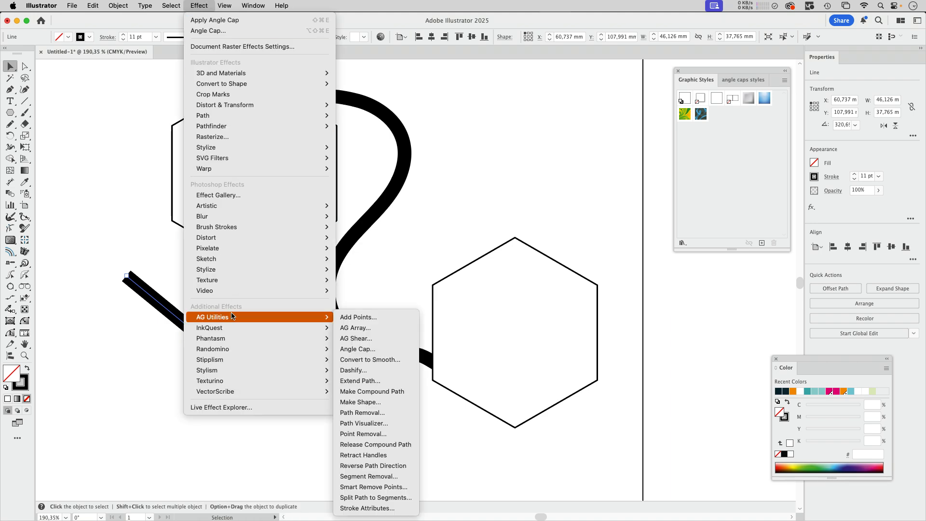
left_click(459, 340)
left_click_drag(358, 167, 336, 183)
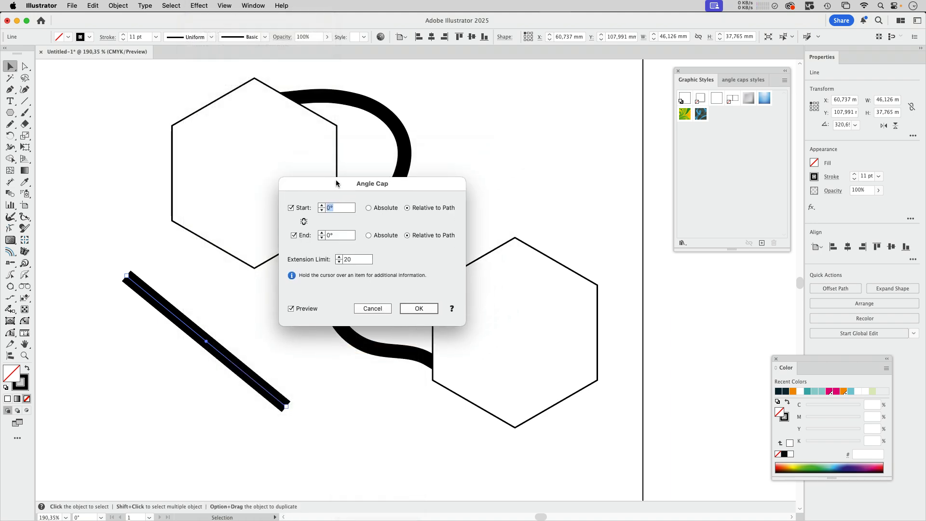
left_click(381, 208)
left_click(369, 235)
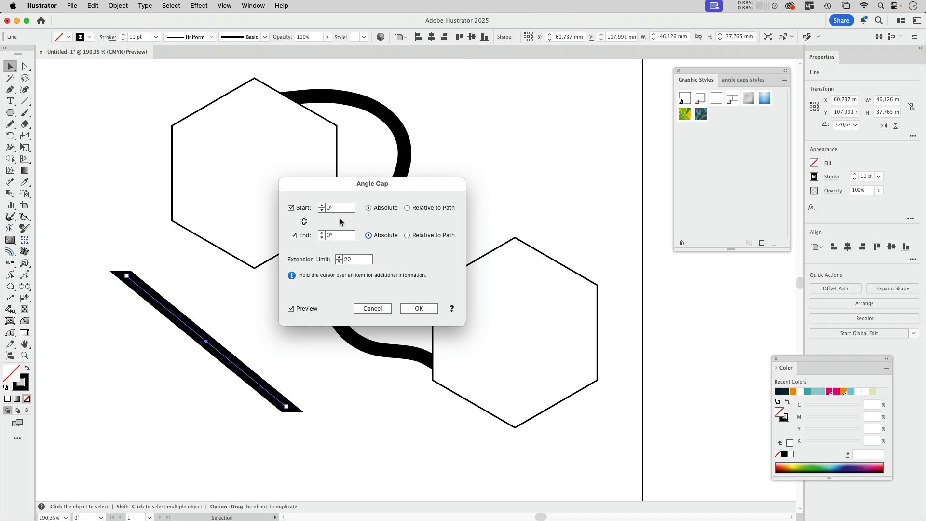
left_click_drag(337, 208, 318, 209)
type("30")
key("Tab")
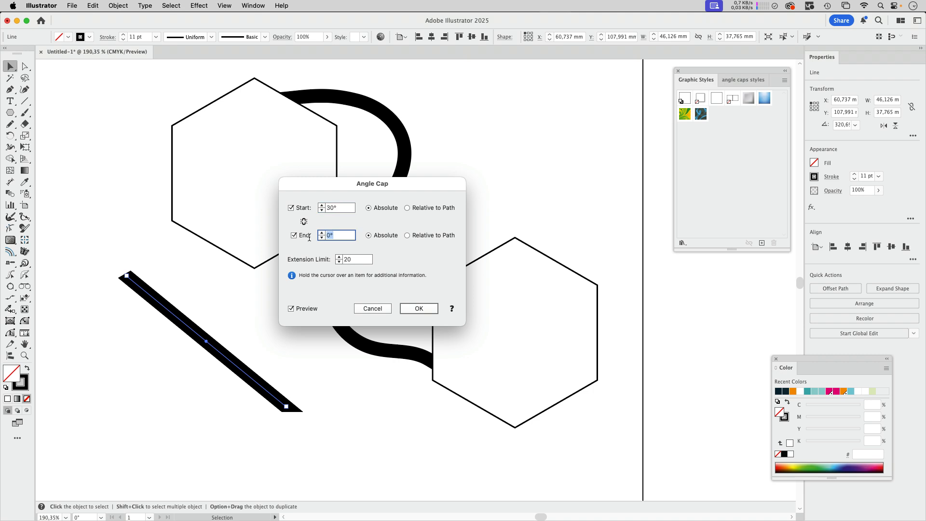
type("6")
left_click(294, 235)
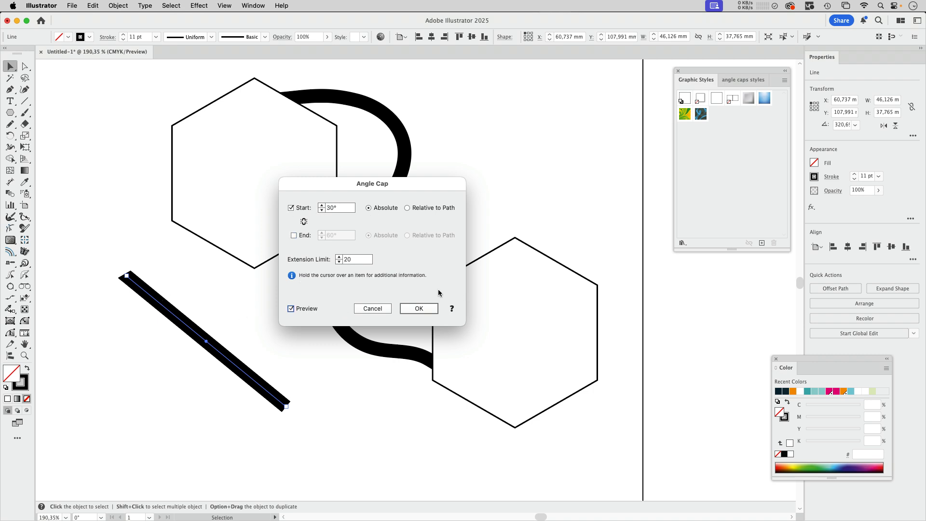
left_click(419, 309)
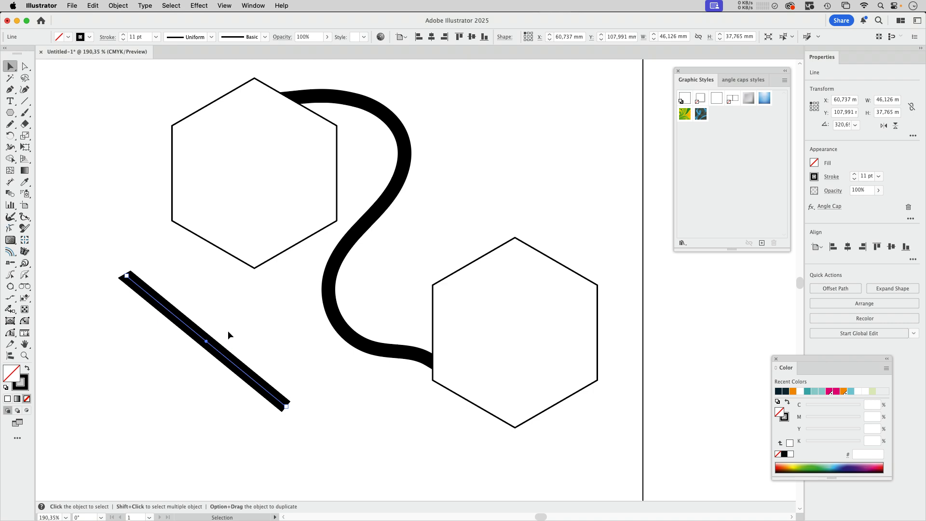
Open the Appearance panel and remove the line's stroke colour.
left_click(251, 6)
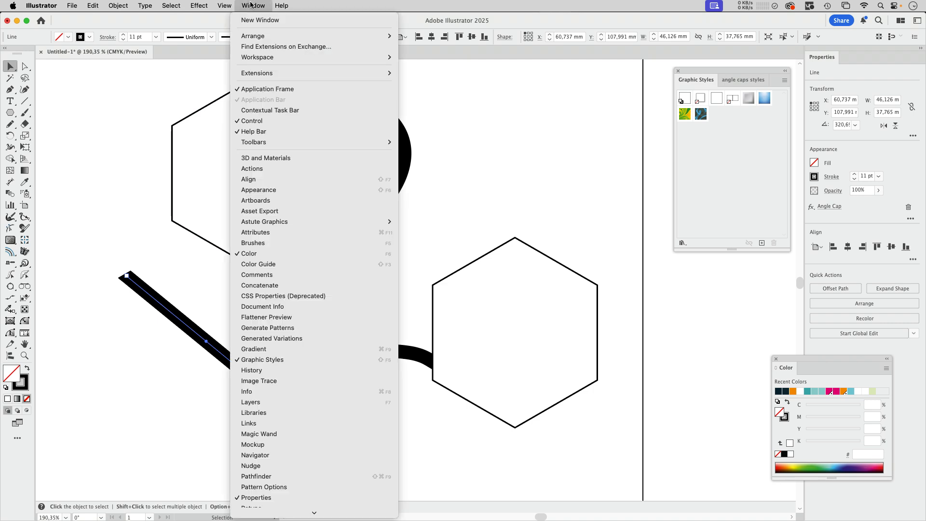
left_click(258, 190)
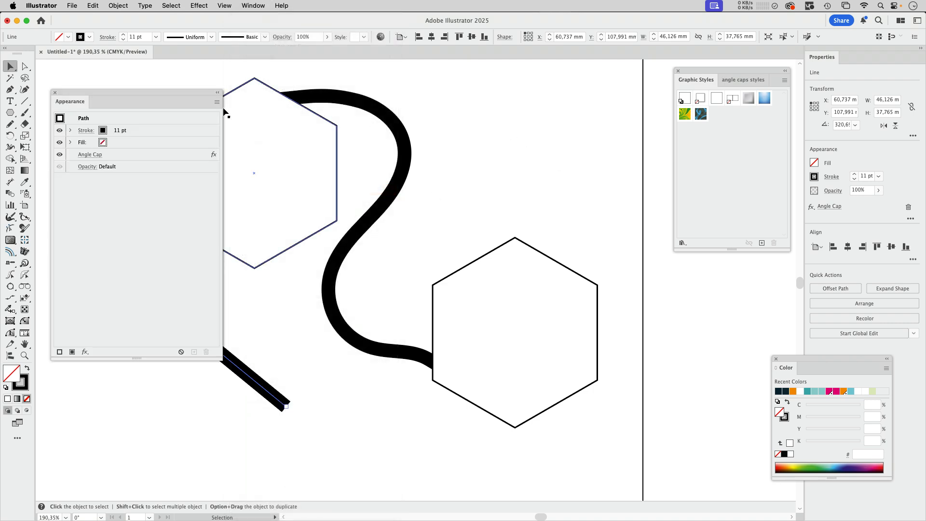
left_click_drag(183, 103, 533, 91)
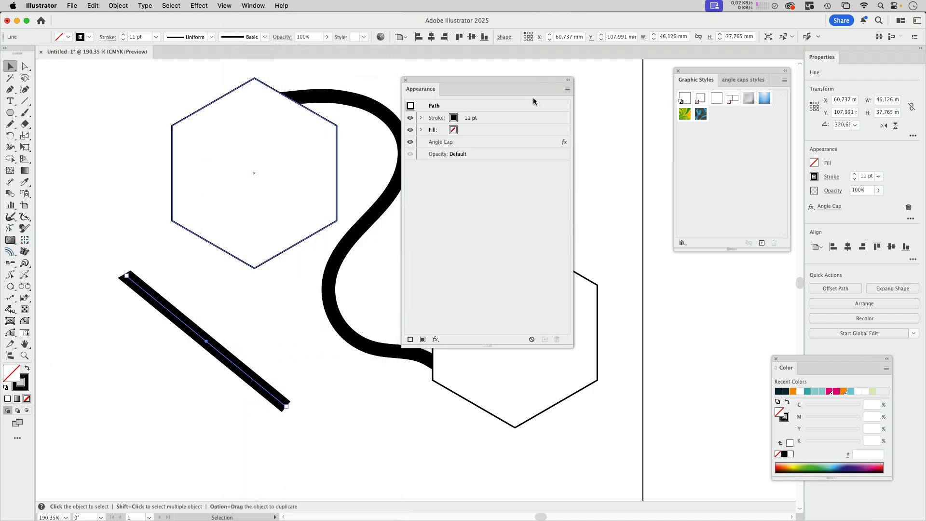
left_click(455, 120)
left_click(461, 120)
left_click(360, 185)
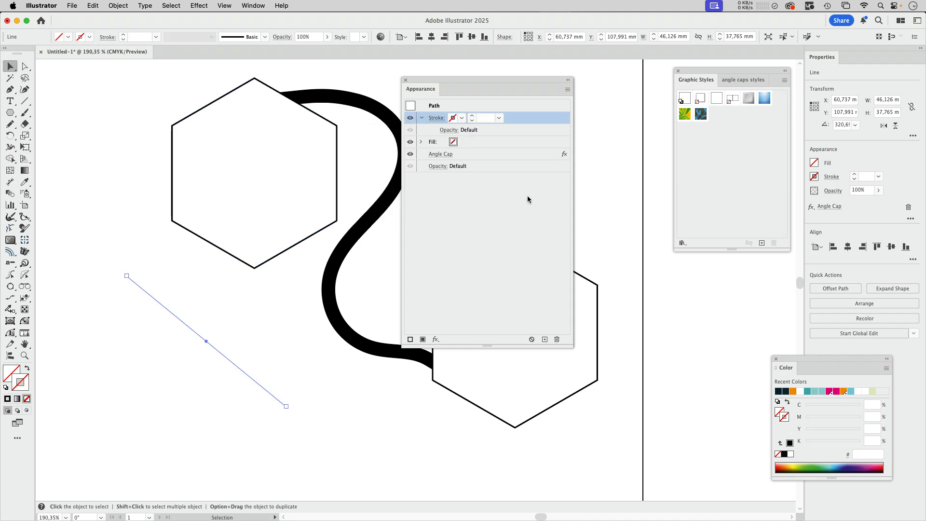
left_click(486, 187)
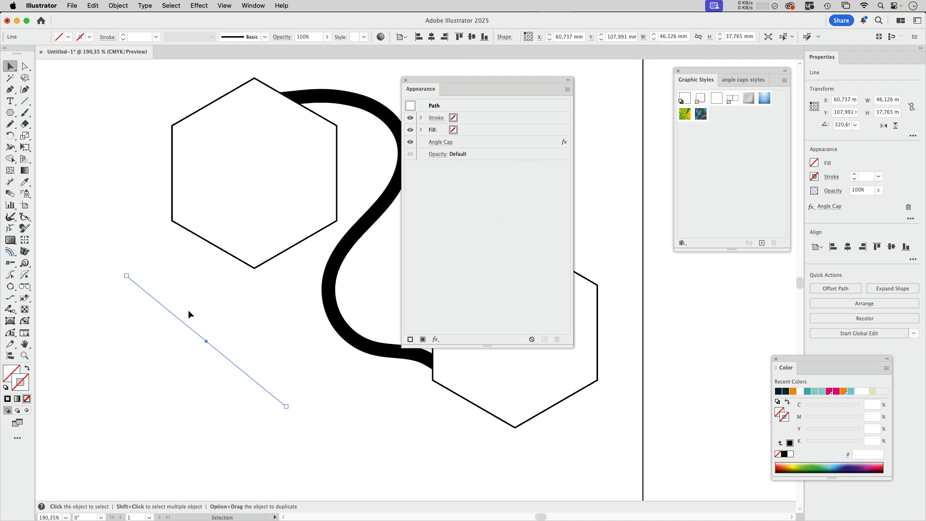
Save the line's appearance as a new graphic style named start 30° abs, shown in large list view.
left_click_drag(208, 341, 729, 186)
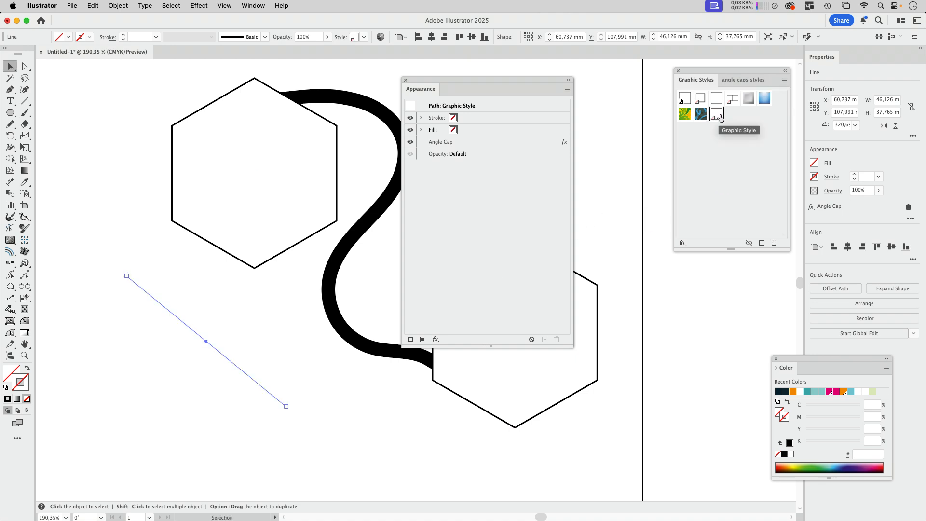
left_click(785, 80)
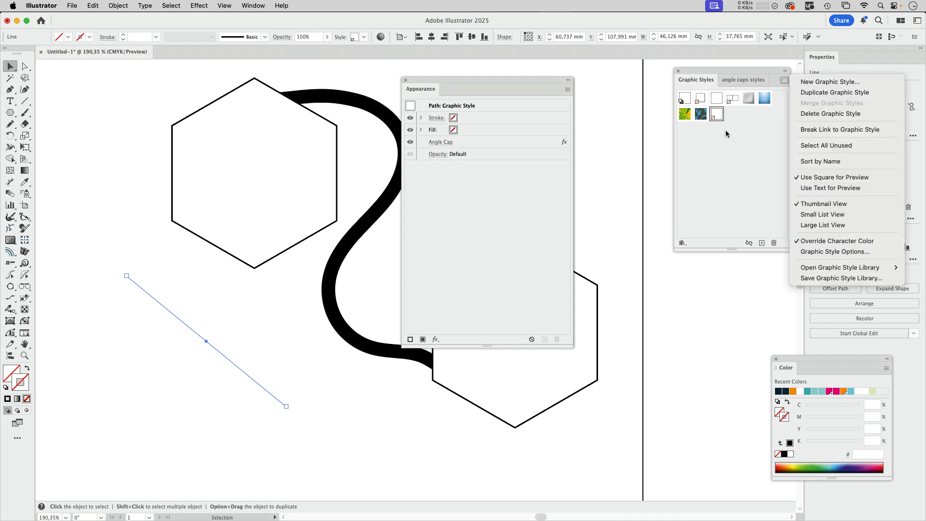
left_click(823, 226)
double_click(717, 228)
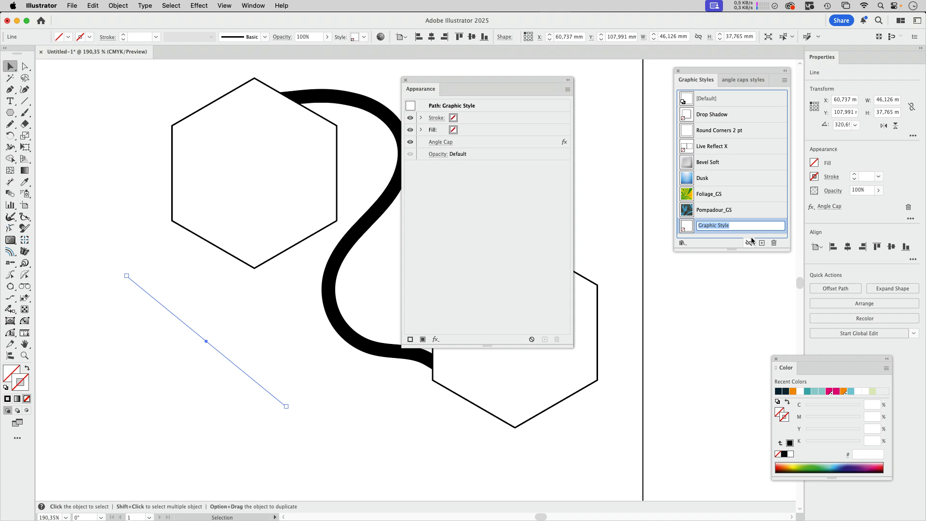
type("start 30° abs")
key("Return")
Draw a diagonal line, give it a magenta 30 pt stroke, and apply the start 30° abs graphic style.
key("backslash")
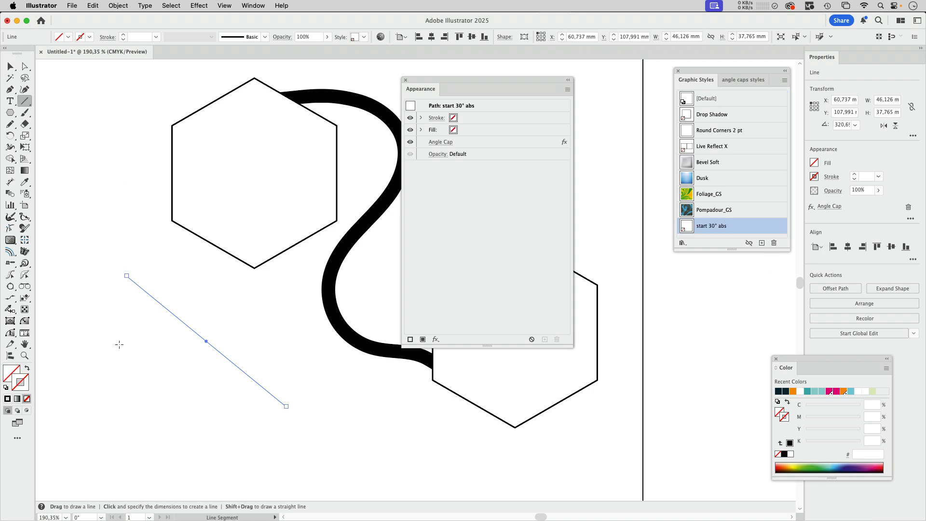
left_click_drag(94, 319, 261, 458)
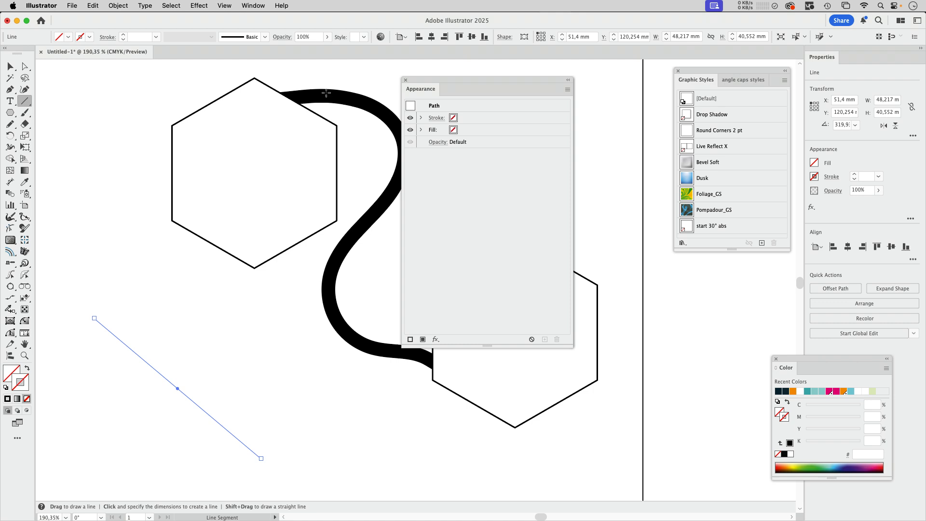
left_click(90, 37)
left_click(77, 107)
left_click(485, 120)
left_click(499, 118)
left_click(502, 271)
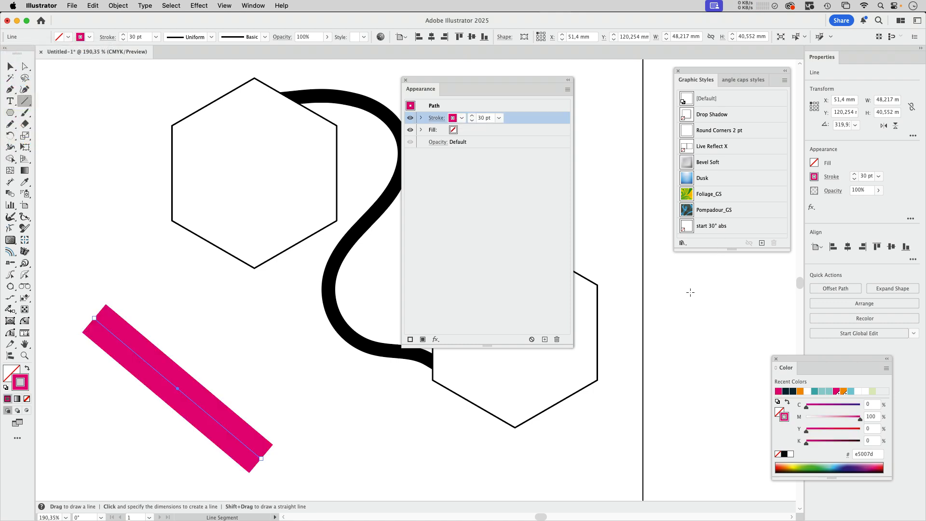
left_click(736, 230)
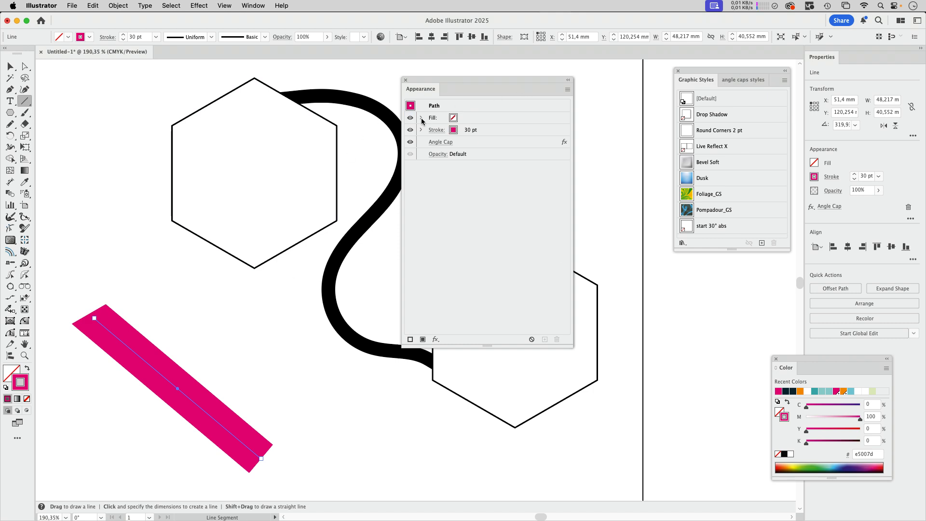
Add a second Angle Cap effect to the line with the start cap off and an absolute end cap.
left_click(10, 66)
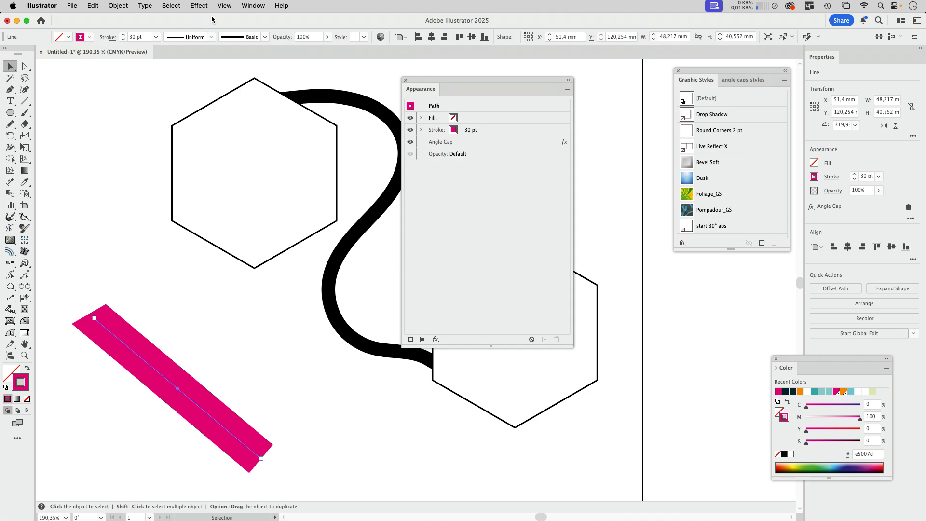
left_click(199, 6)
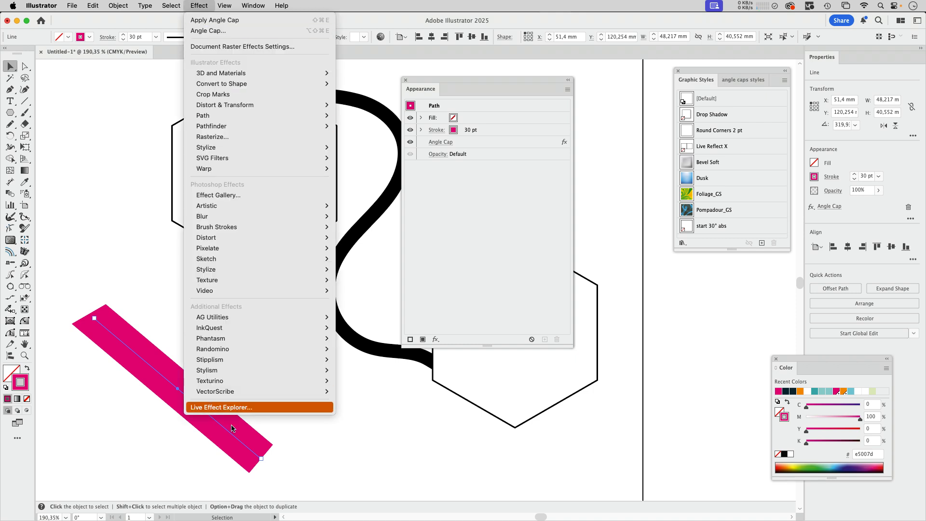
mouse_move(304, 317)
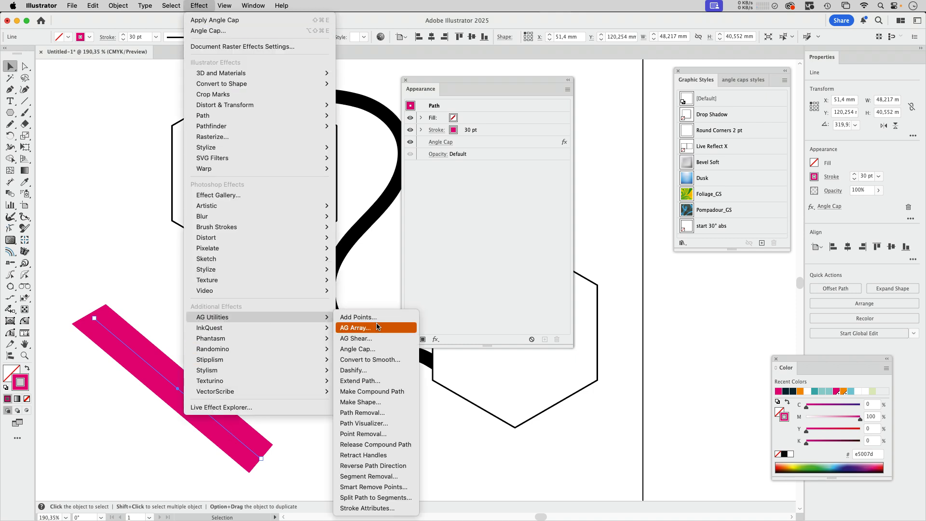
left_click(375, 351)
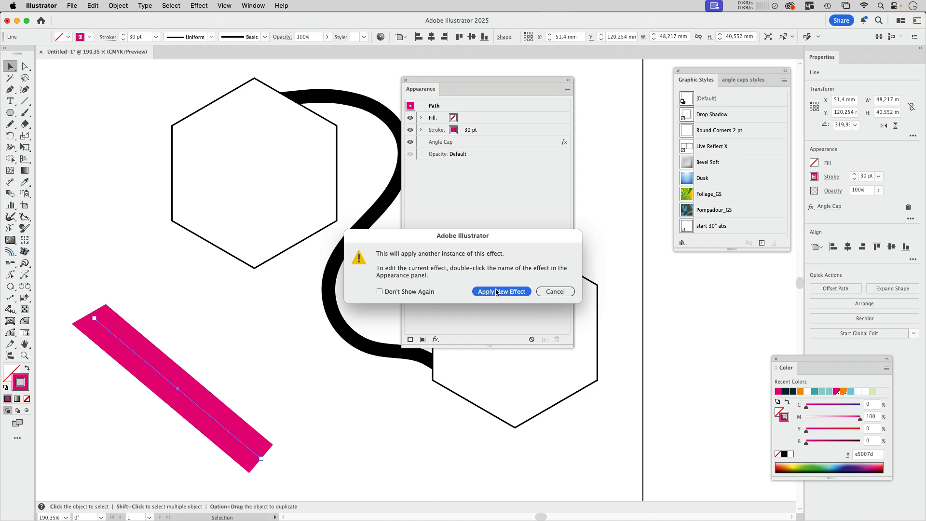
left_click(482, 292)
left_click(291, 207)
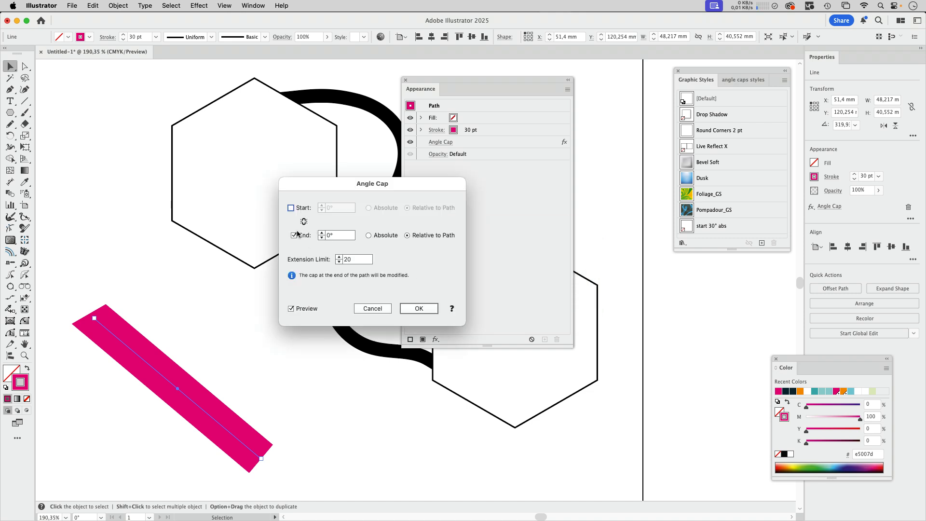
left_click(339, 234)
type("150")
key("Tab")
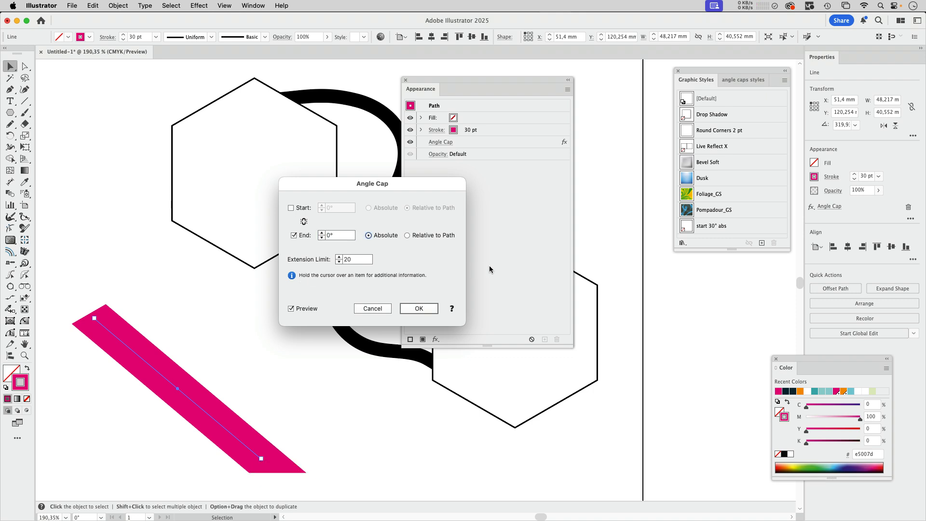
left_click(419, 309)
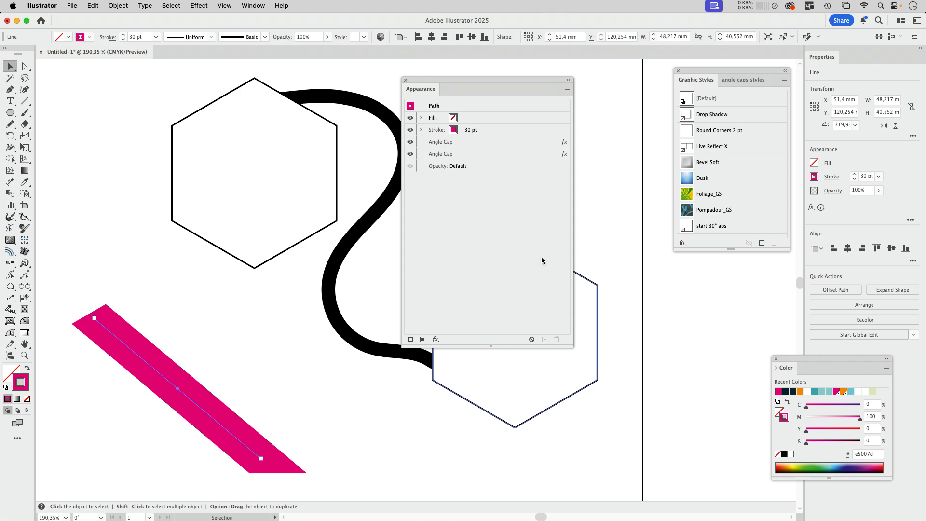
Show the angle caps styles library as a list and enlarge the panel to see all styles.
left_click(744, 81)
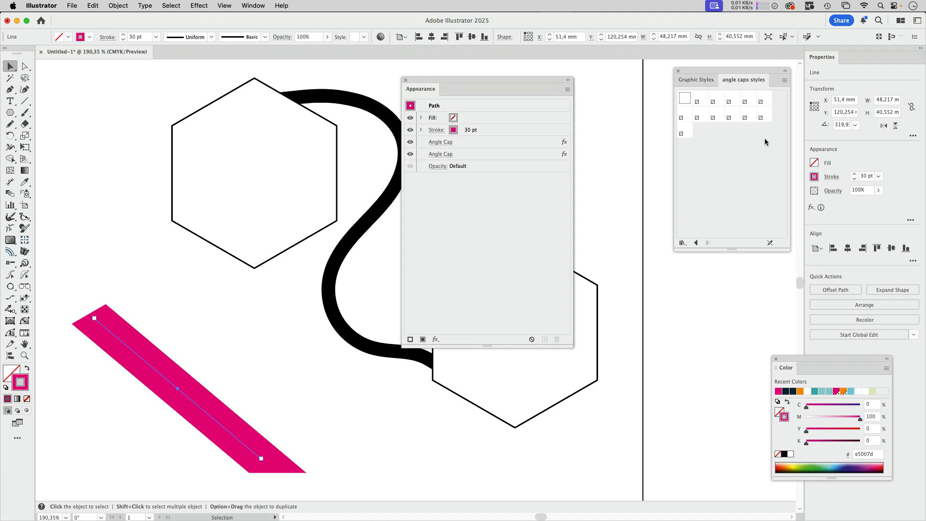
left_click(785, 80)
left_click(820, 143)
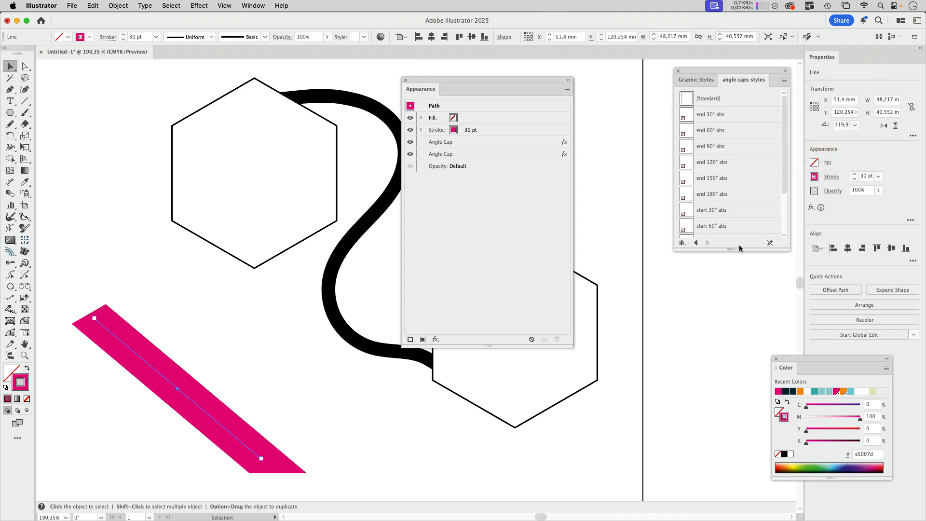
left_click_drag(739, 249, 739, 317)
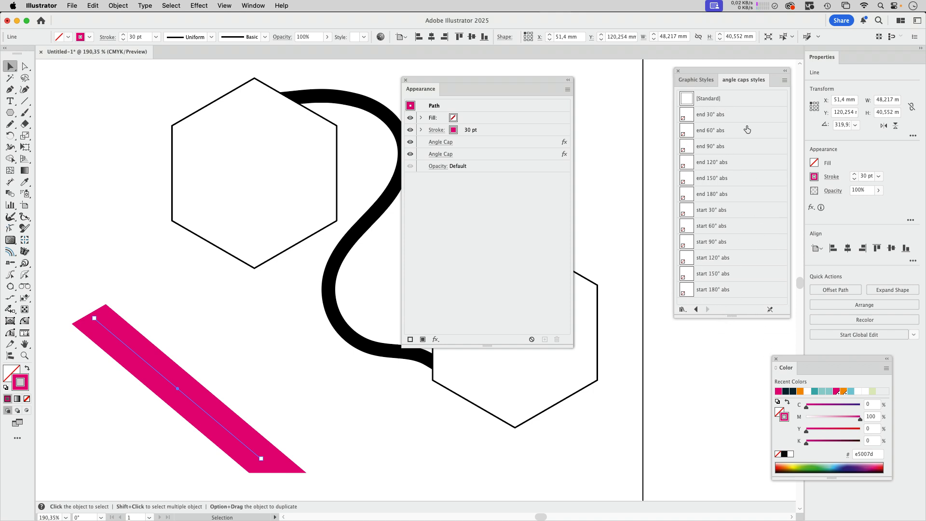
Draw another diagonal magenta 30 pt line in an empty area of the artboard.
left_click(273, 323)
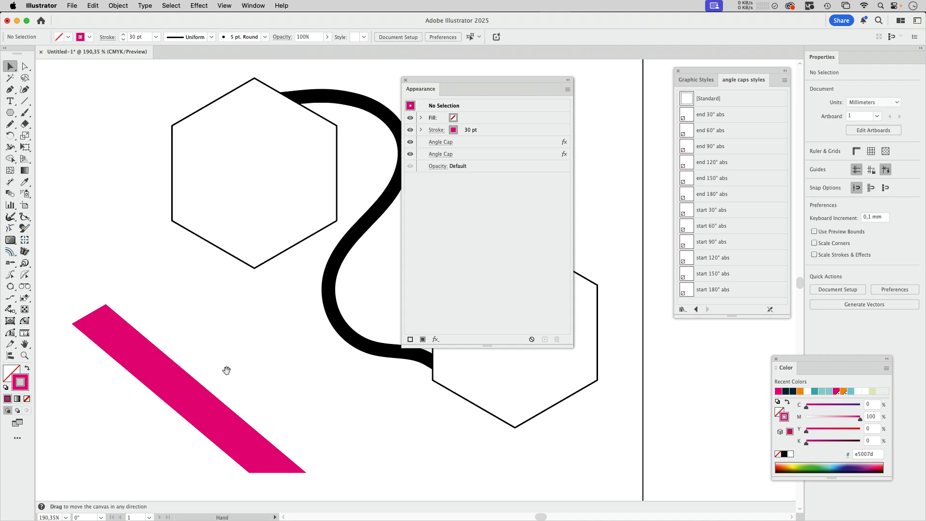
scroll(228, 372, "down", 10)
scroll(227, 372, "left", 5)
left_click(25, 101)
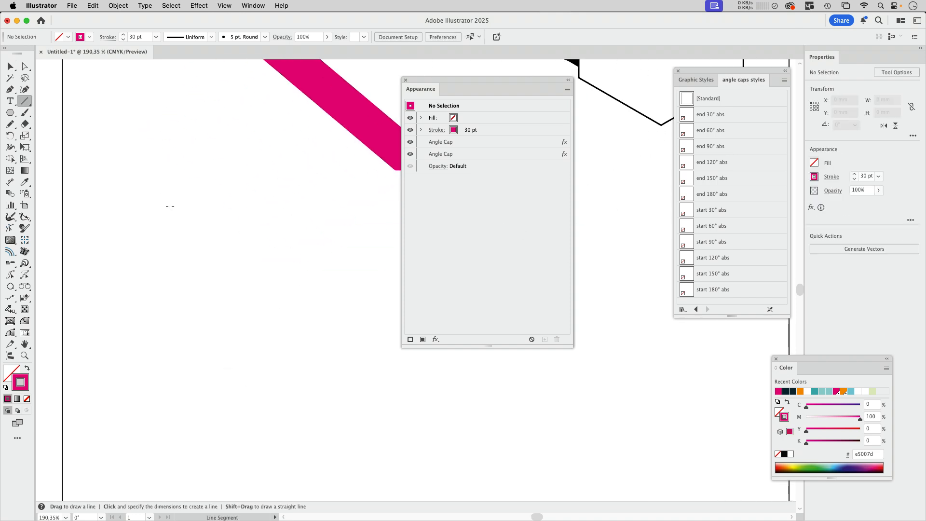
left_click_drag(160, 182, 376, 415)
key("v")
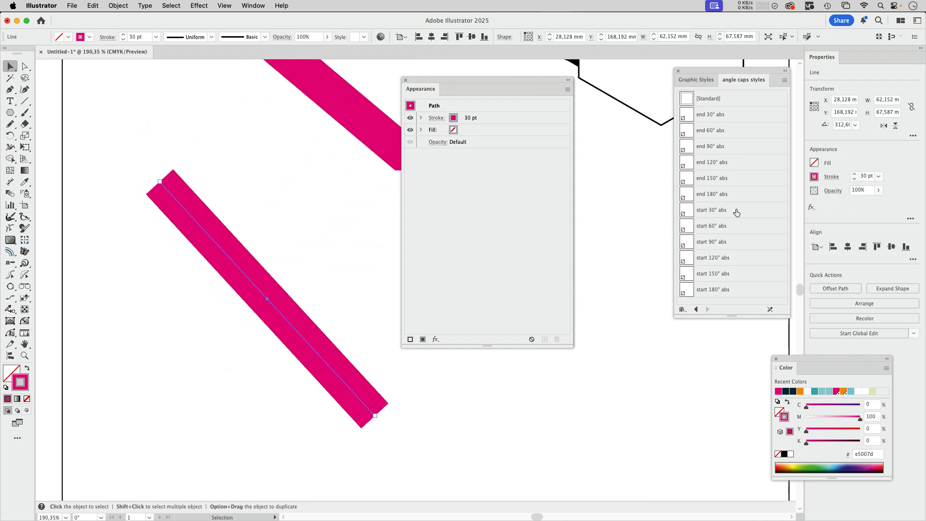
Add the end 90° abs and start 120° abs angle cap styles to the new line.
key("alt")
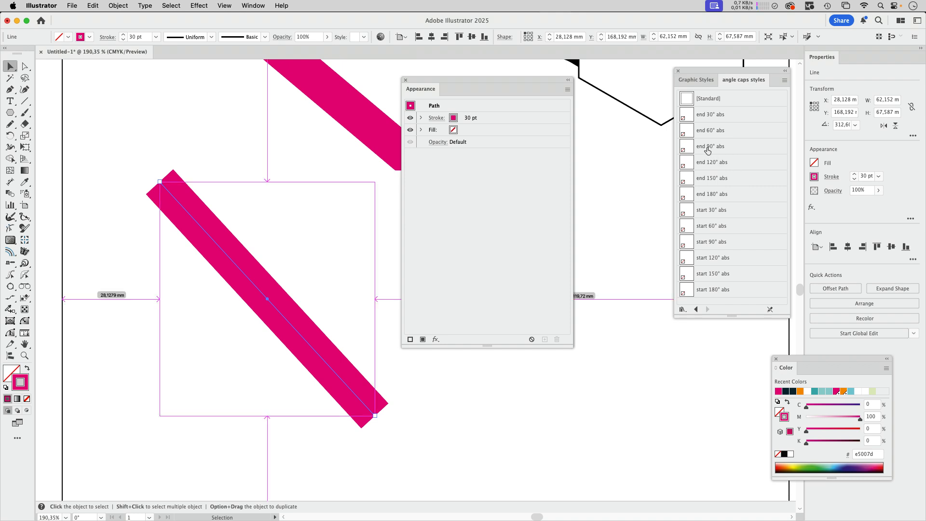
left_click(708, 148)
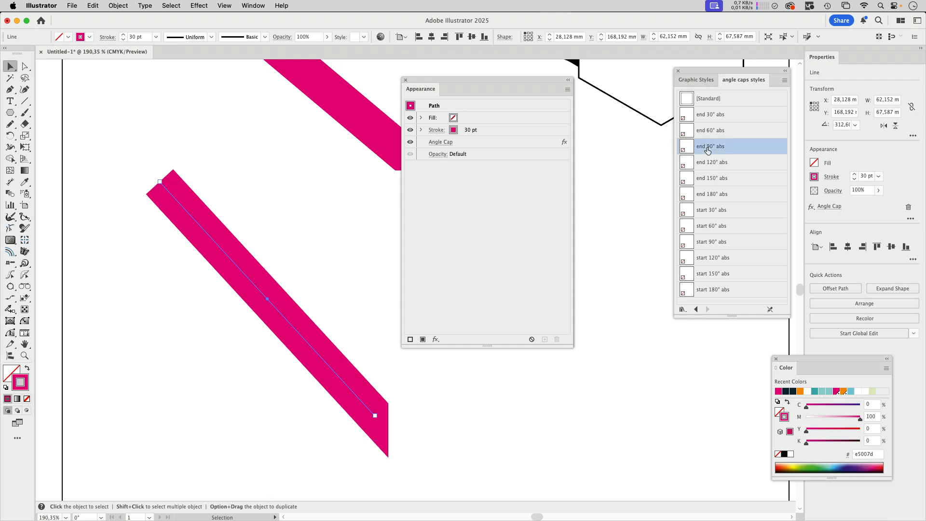
left_click(717, 262, "alt")
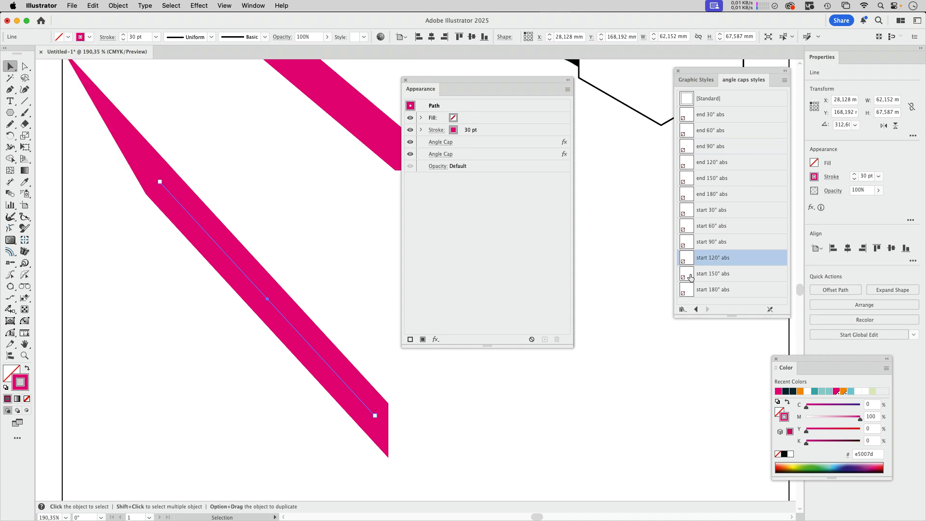
Open the line's second Angle Cap effect settings to review them and close the dialog.
scroll(352, 368, "up", 2)
scroll(353, 369, "left", 2)
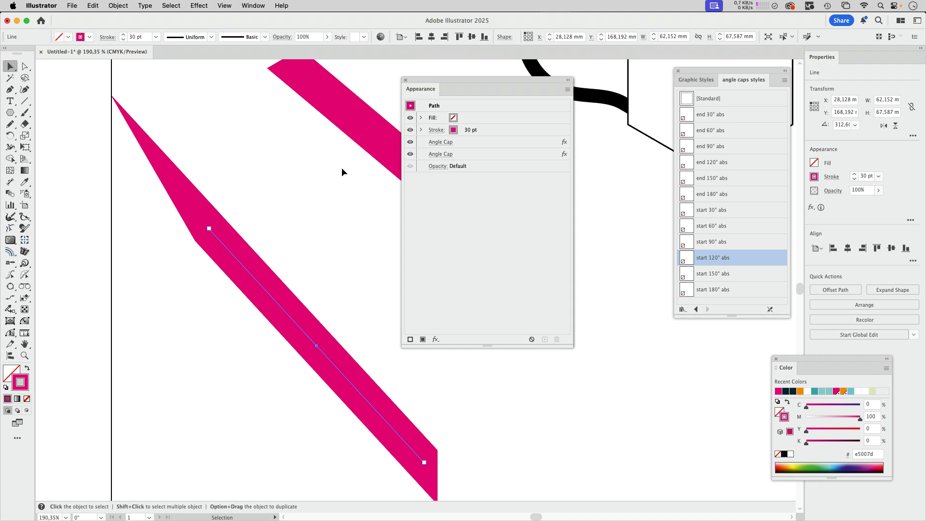
left_click(441, 154)
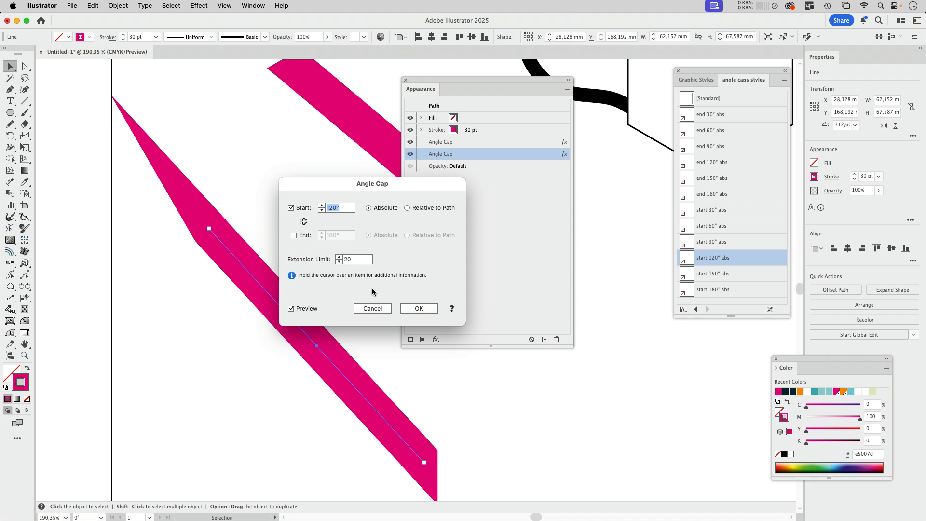
key("Return")
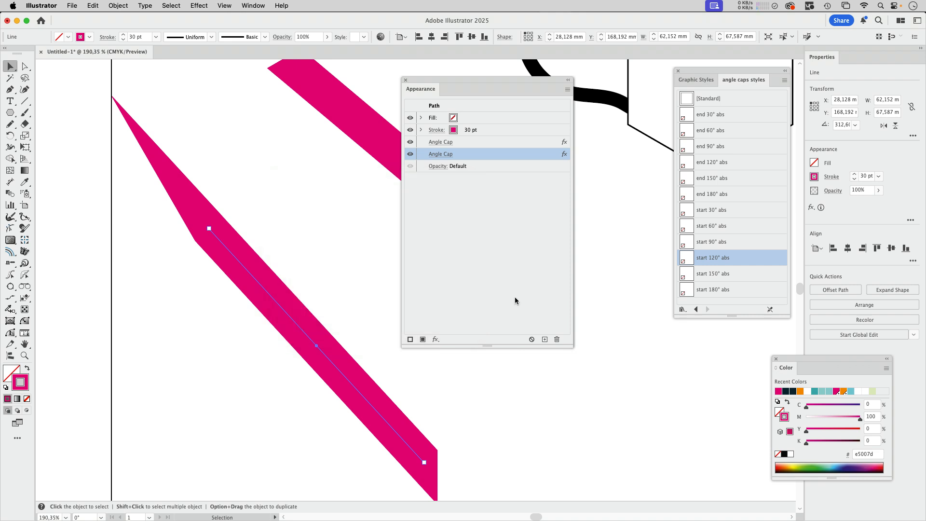